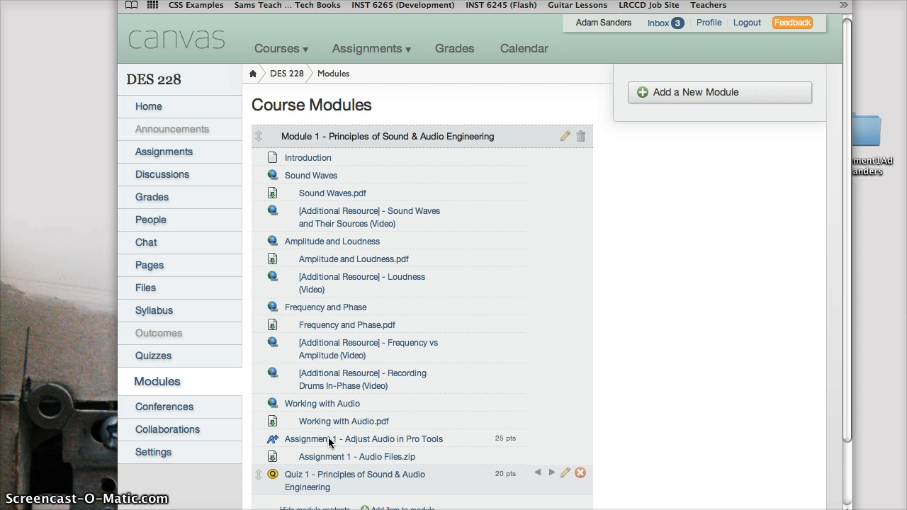
# Open the Assignment 1 – Adjust Audio in Pro Tools page, highlight the task and audio file names, and return to Modules
pyautogui.click(332, 440)
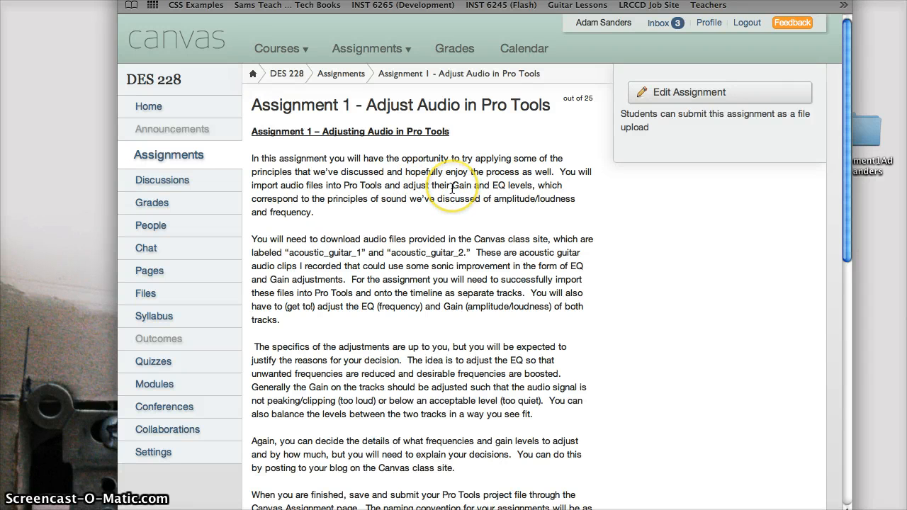
pyautogui.moveTo(252, 187); pyautogui.dragTo(532, 190)
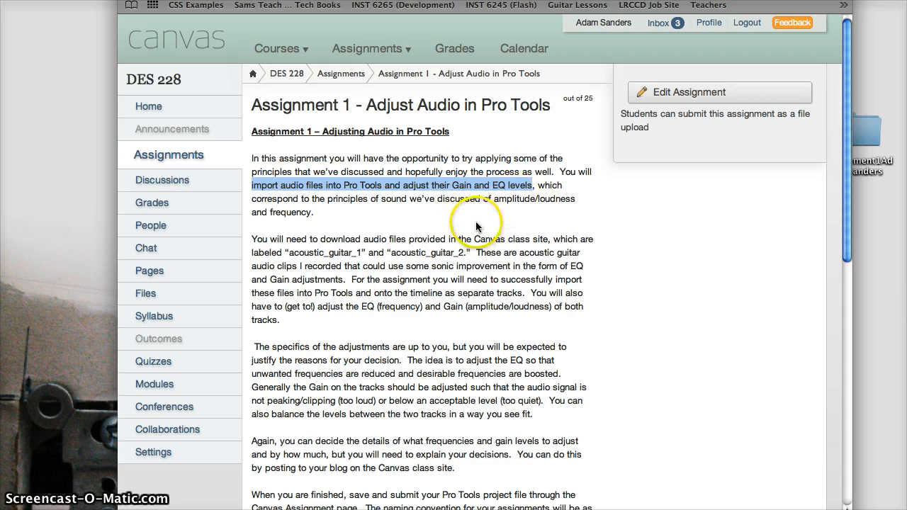
pyautogui.click(323, 254)
pyautogui.moveTo(288, 253); pyautogui.dragTo(454, 247)
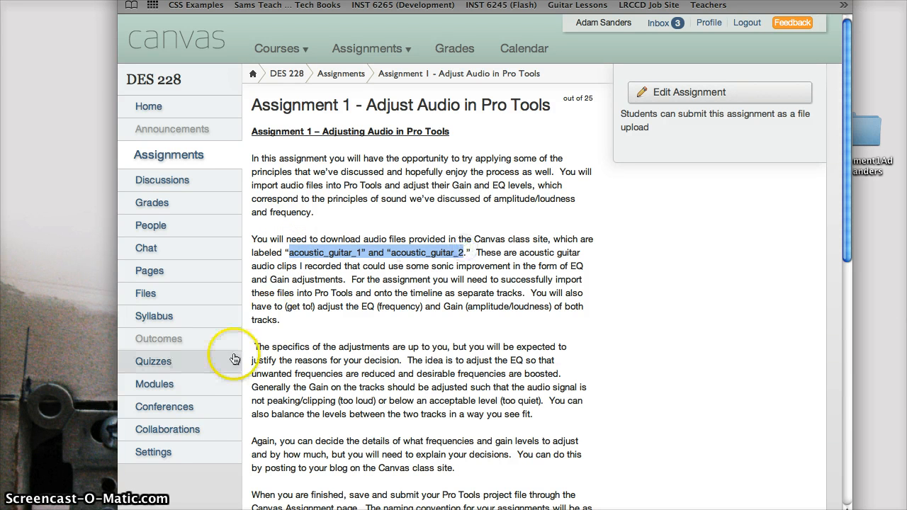
pyautogui.click(177, 391)
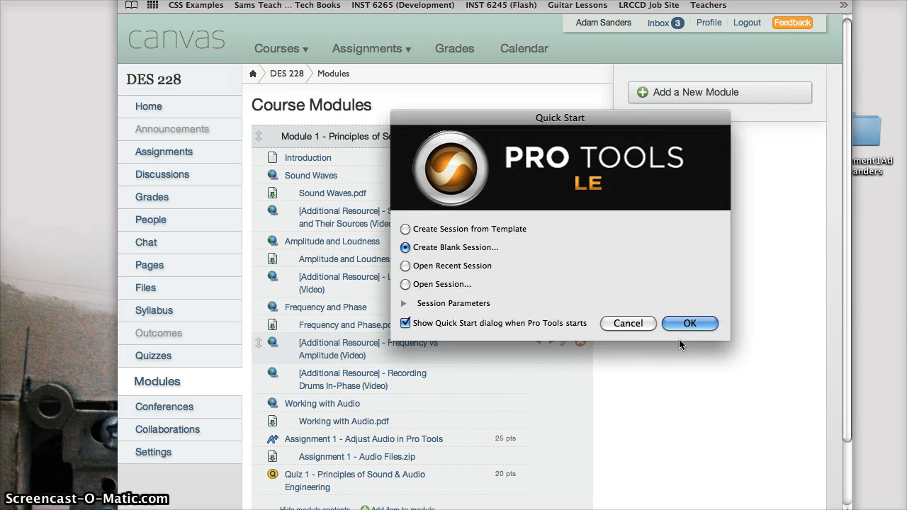
# Try to create a blank session with BWF (.WAV) files at 44.1 kHz and 24 Bit from the Quick Start dialog
pyautogui.click(403, 305)
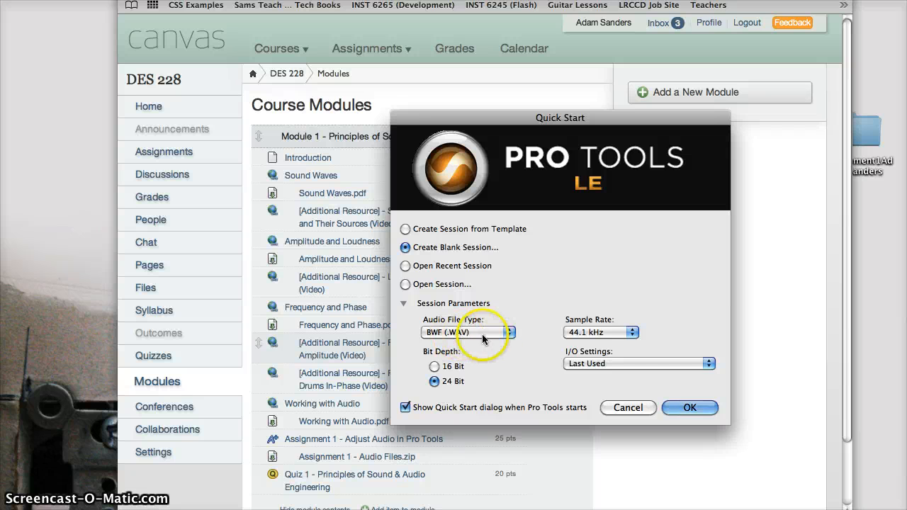
pyautogui.click(509, 331)
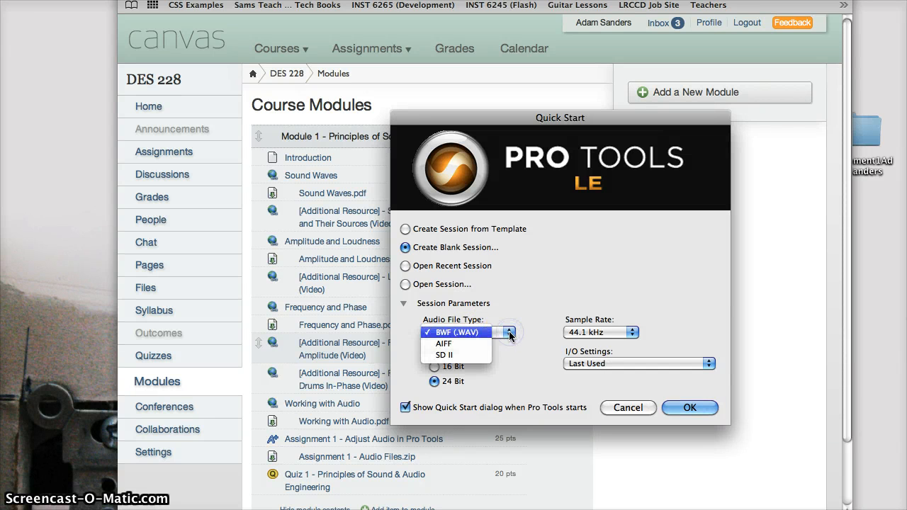
pyautogui.click(461, 332)
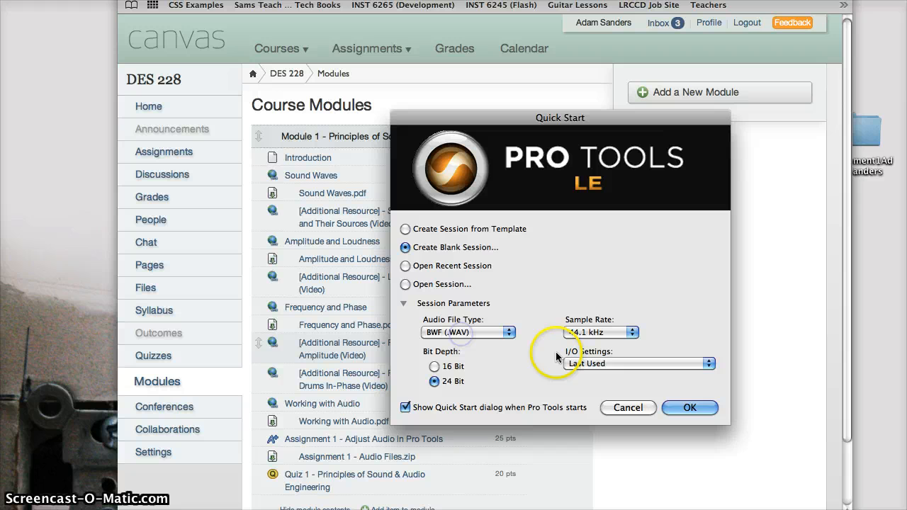
pyautogui.click(632, 331)
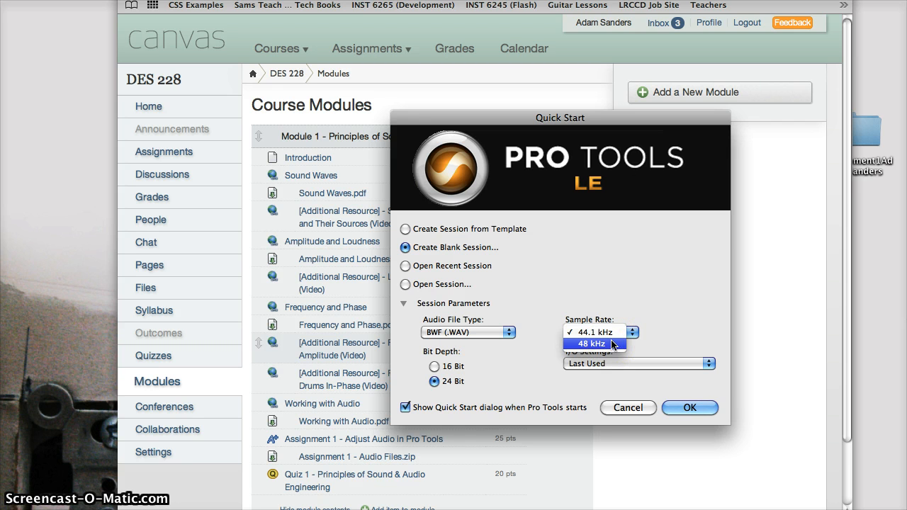
pyautogui.click(572, 351)
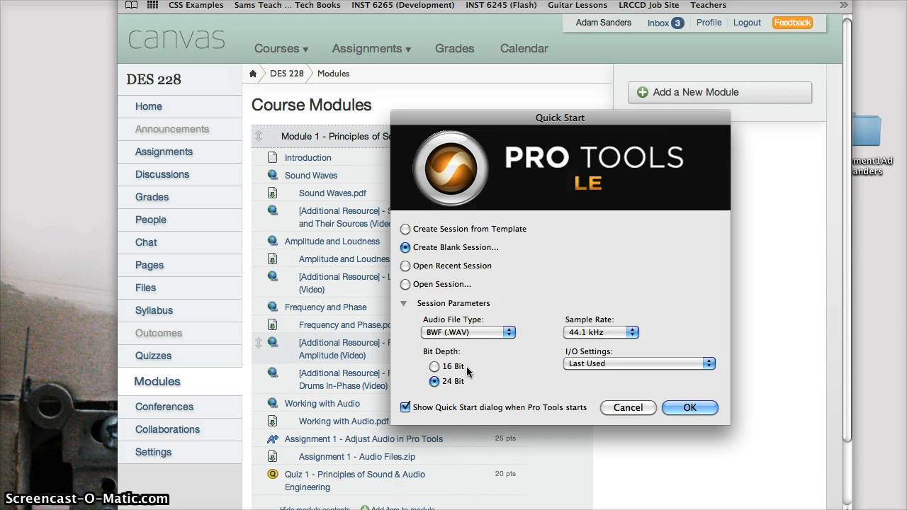
pyautogui.click(696, 408)
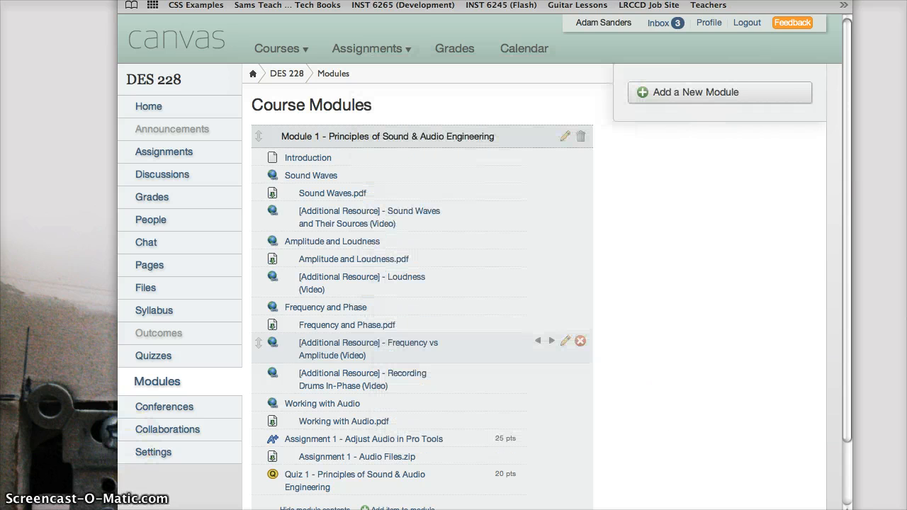
# Switch to Pro Tools and start a new blank session with BWF (.WAV), 44.1 kHz and 24 Bit parameters
pyautogui.moveTo(5, 119)
pyautogui.click(10, 328)
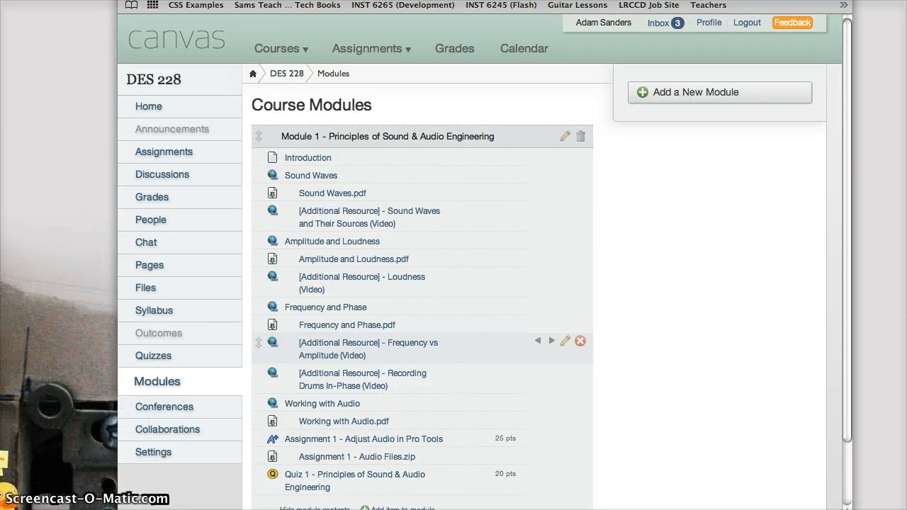
pyautogui.moveTo(6, 430)
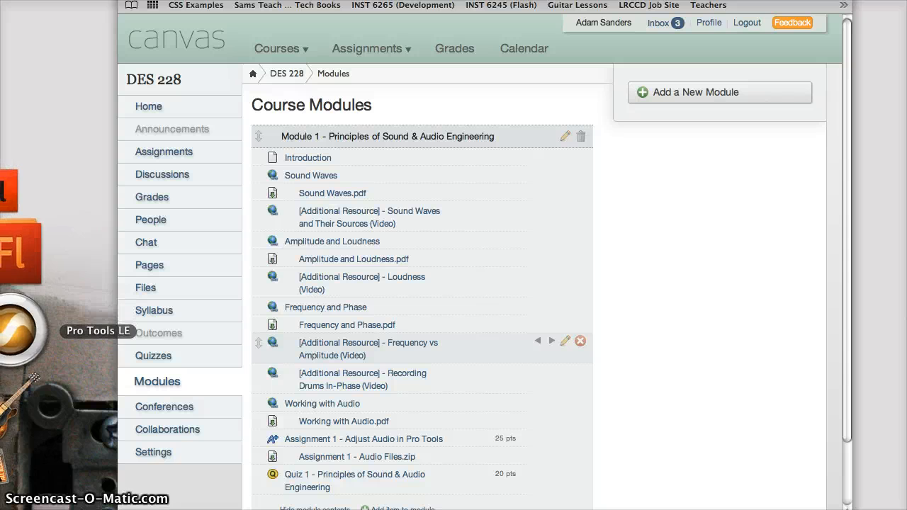
pyautogui.press('super+Tab')
pyautogui.press('super+Tab')
pyautogui.press('super+Tab')
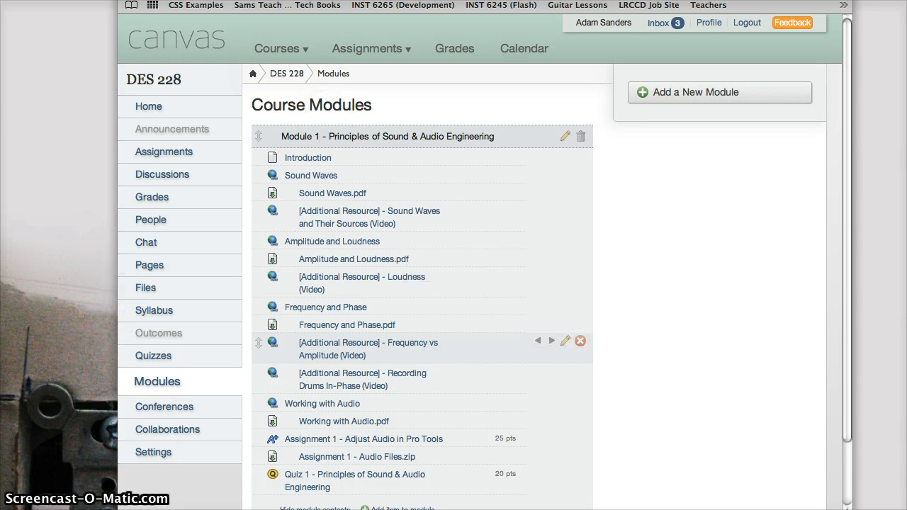
pyautogui.click(85, 0)
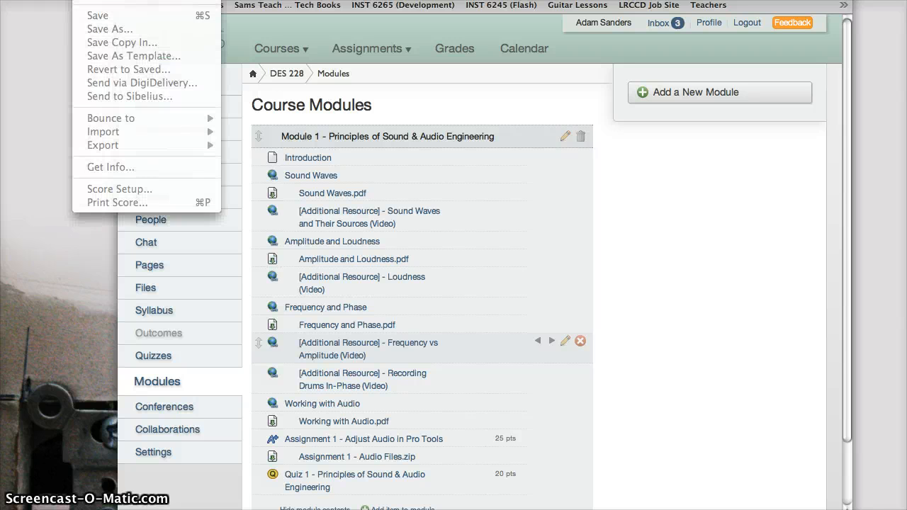
pyautogui.click(106, 0)
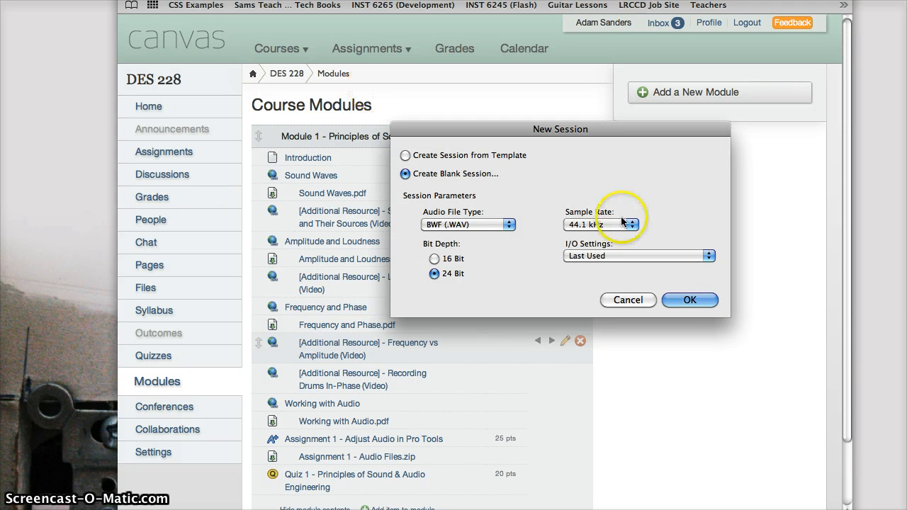
pyautogui.click(694, 301)
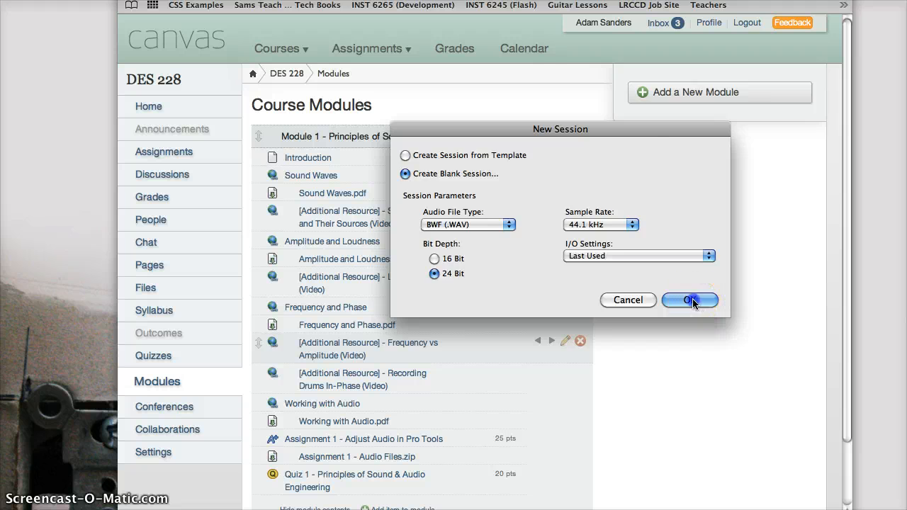
# Save the session on the Desktop named assignment1 followed by the student's full name
pyautogui.write('ad')
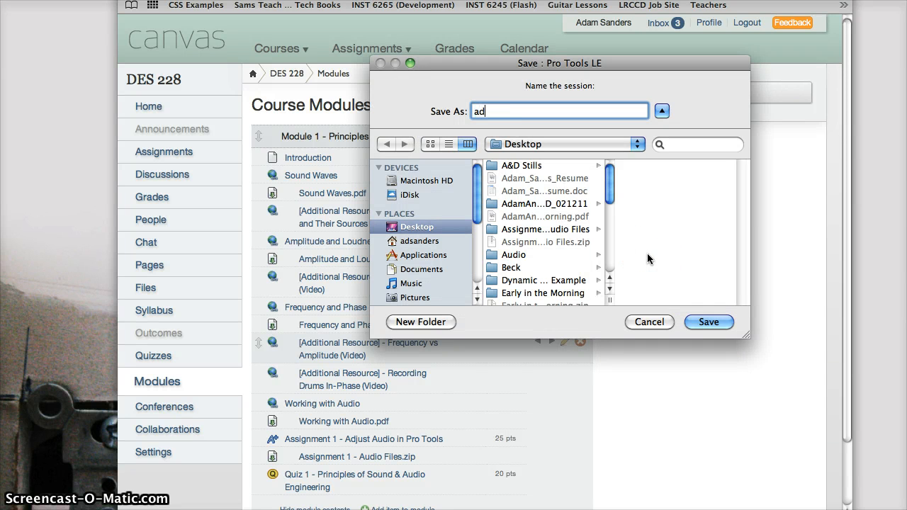
pyautogui.press('BackSpace')
pyautogui.write('ssign')
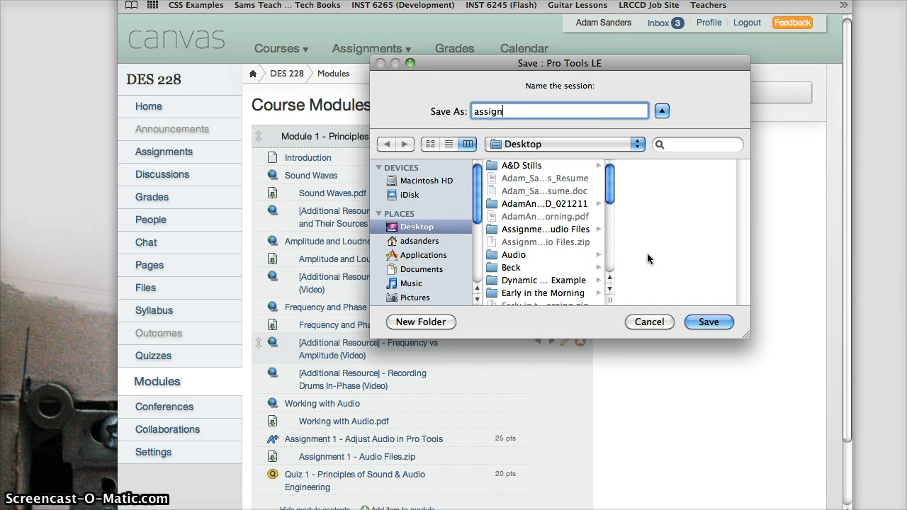
pyautogui.write('ment1AdamSanders')
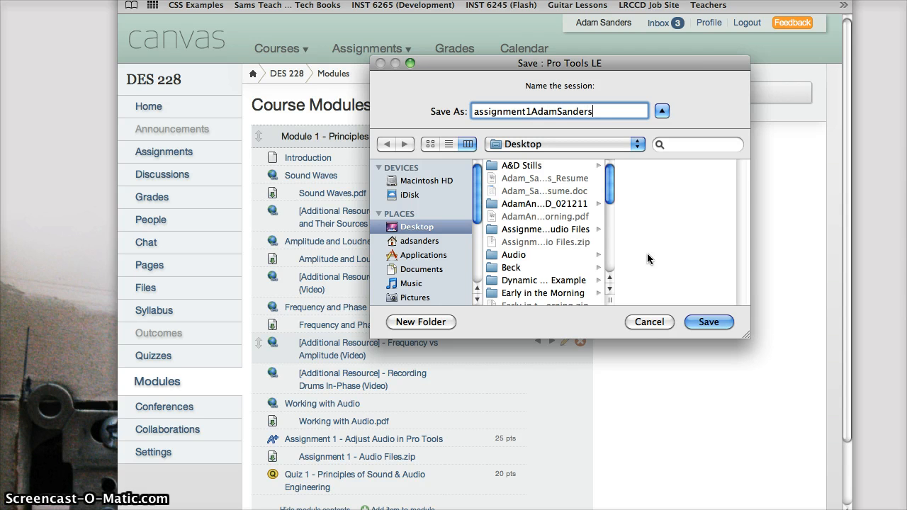
pyautogui.click(709, 322)
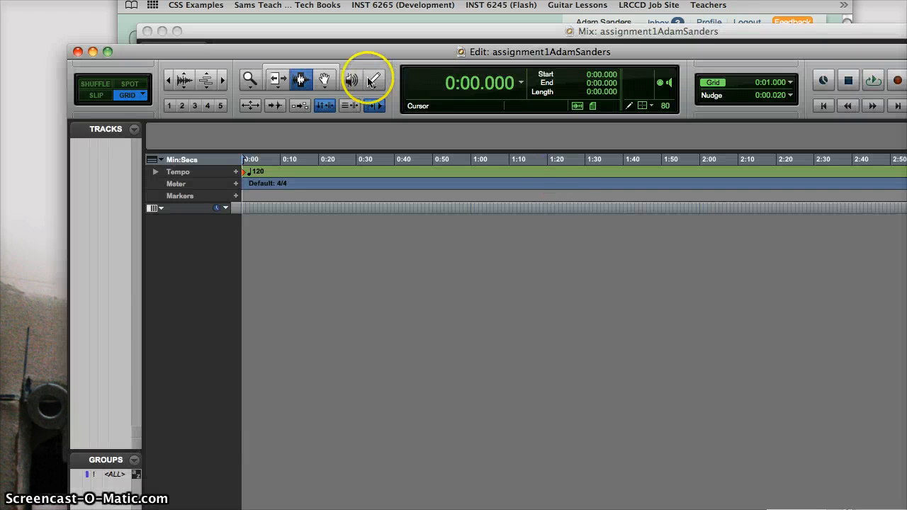
# Move the Edit window to the screen's upper-left corner and toggle to the Mix window and back
pyautogui.moveTo(232, 51); pyautogui.dragTo(136, 10)
pyautogui.moveTo(89, 55); pyautogui.dragTo(68, 14)
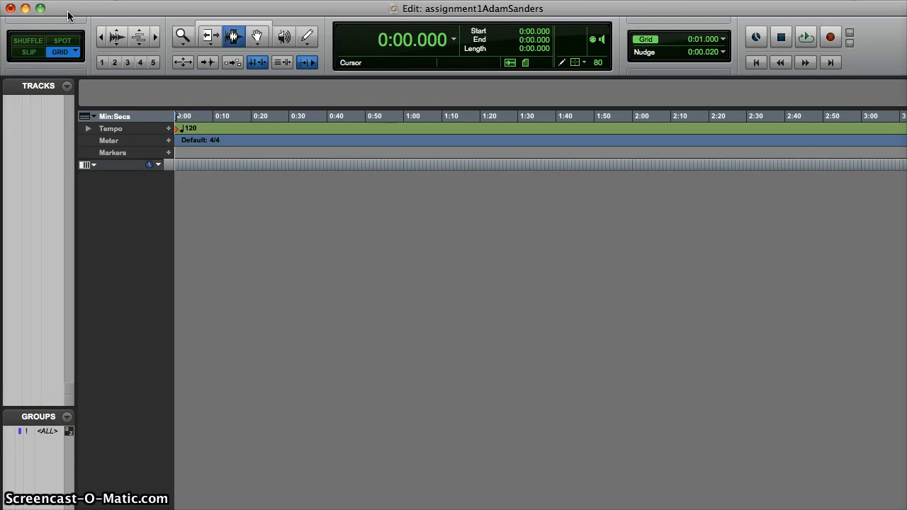
pyautogui.press('super+equal')
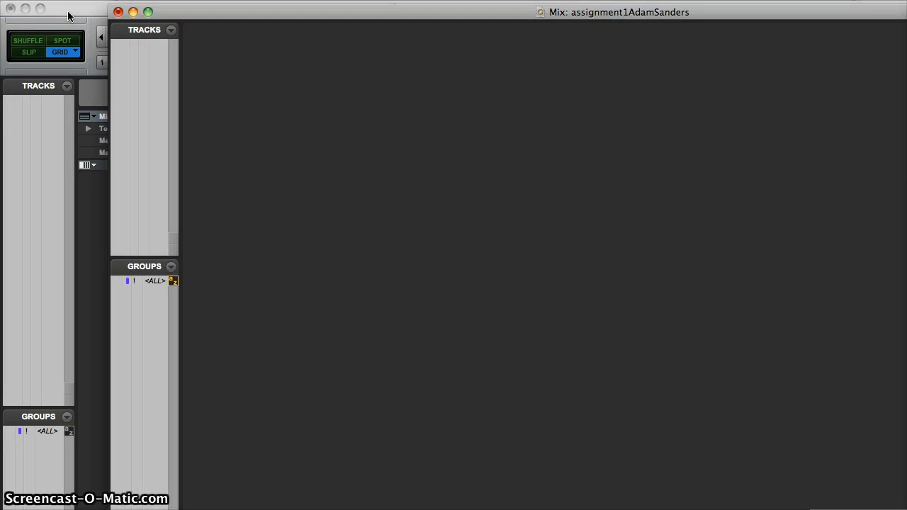
pyautogui.click(67, 11)
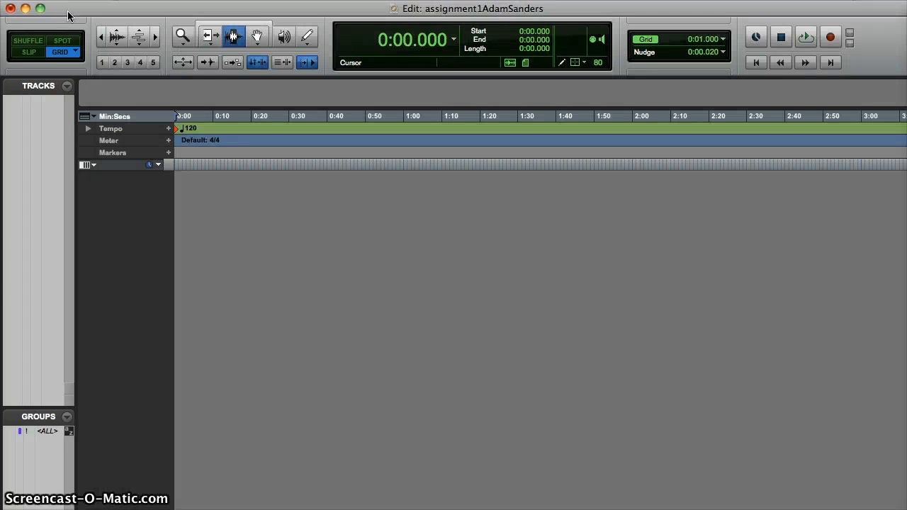
pyautogui.press('super+equal')
pyautogui.click(67, 11)
# Import acoustic_guitar_1.wav and acoustic_guitar_2.wav from Assignment 1 – Audio Files as new tracks at Session Start
pyautogui.click(85, 0)
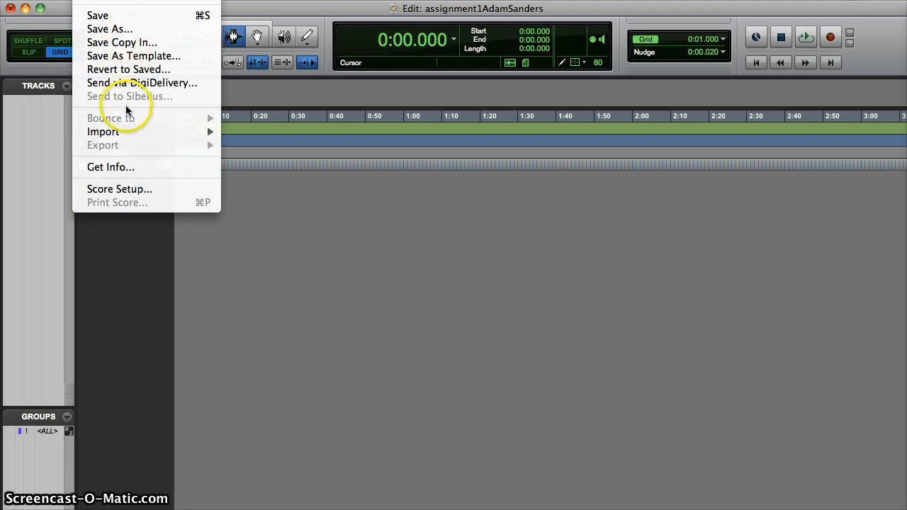
pyautogui.moveTo(137, 133)
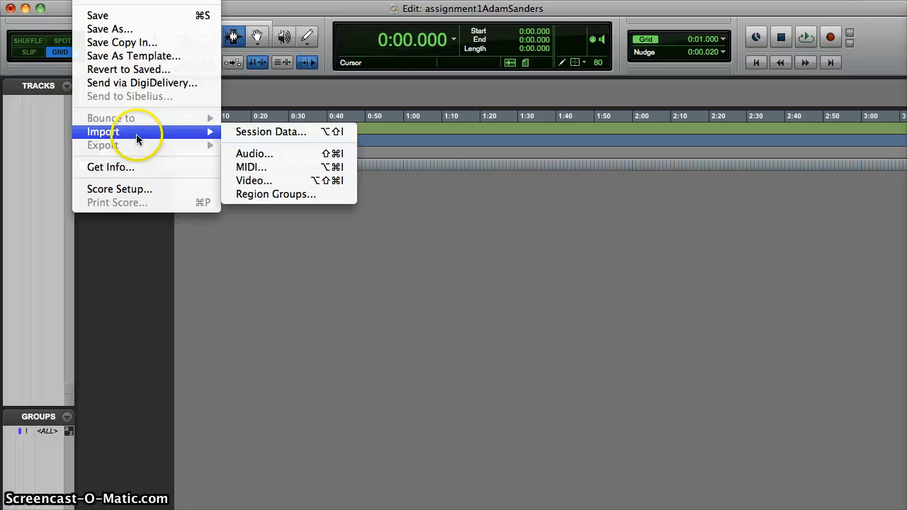
pyautogui.click(272, 156)
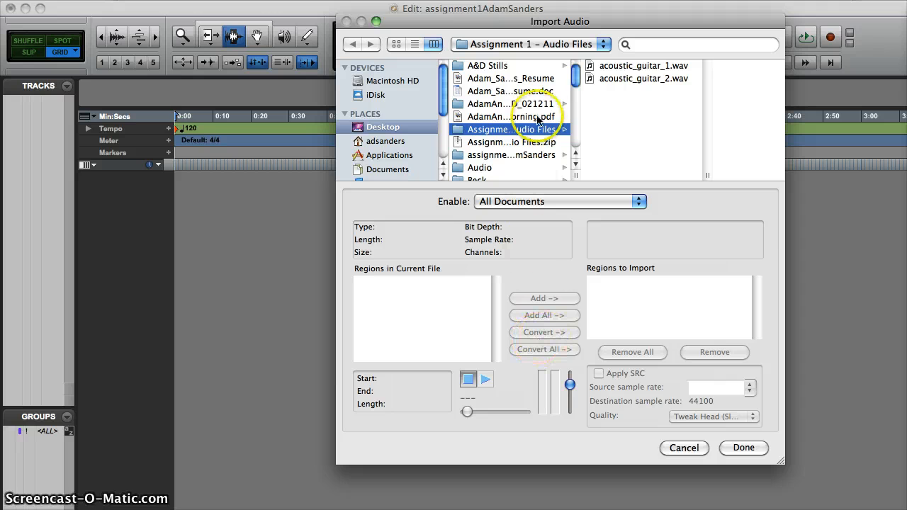
pyautogui.click(611, 67)
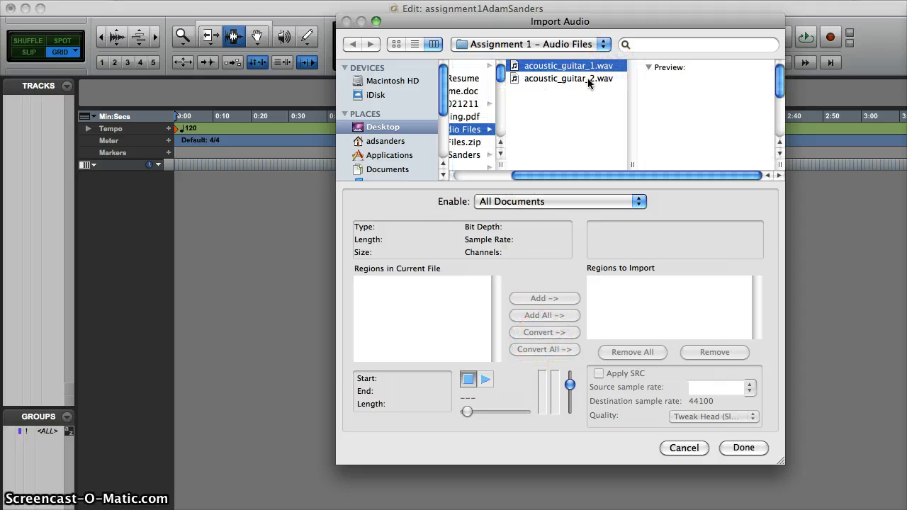
pyautogui.keyDown('shift'); pyautogui.click(583, 78); pyautogui.keyUp('shift')
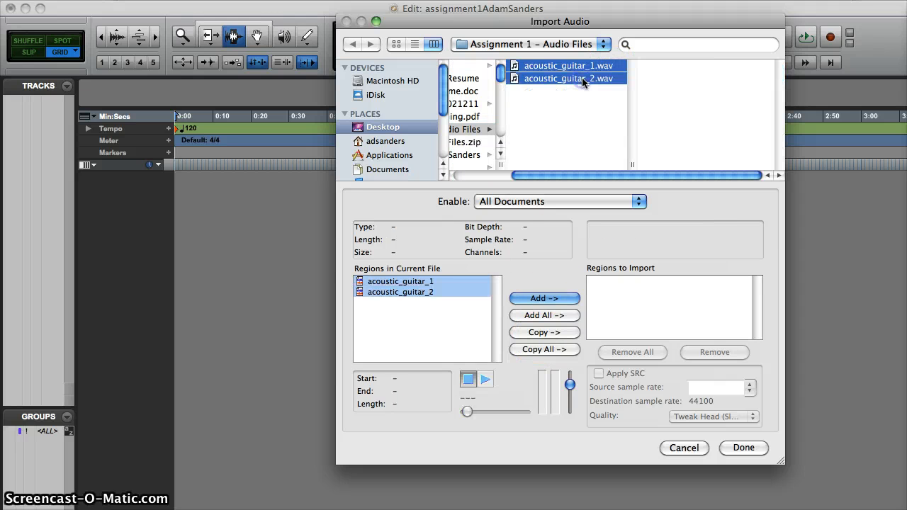
pyautogui.click(544, 298)
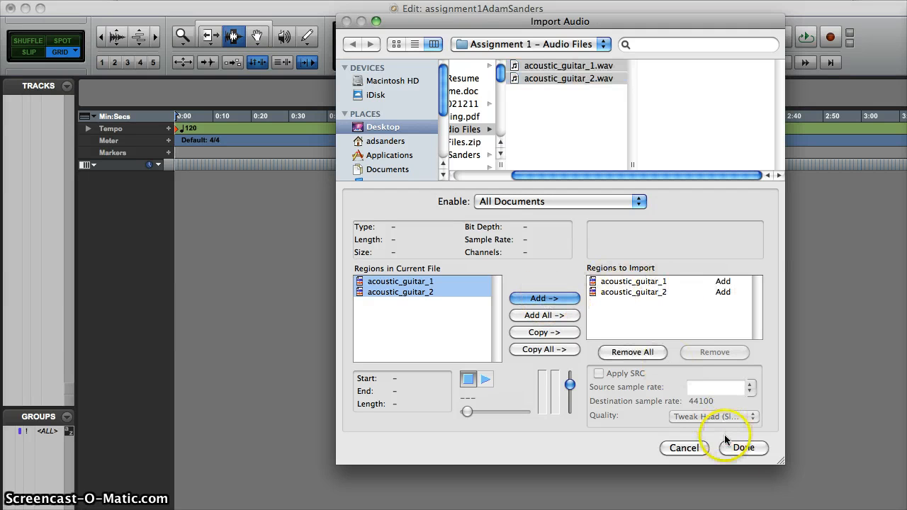
pyautogui.click(745, 448)
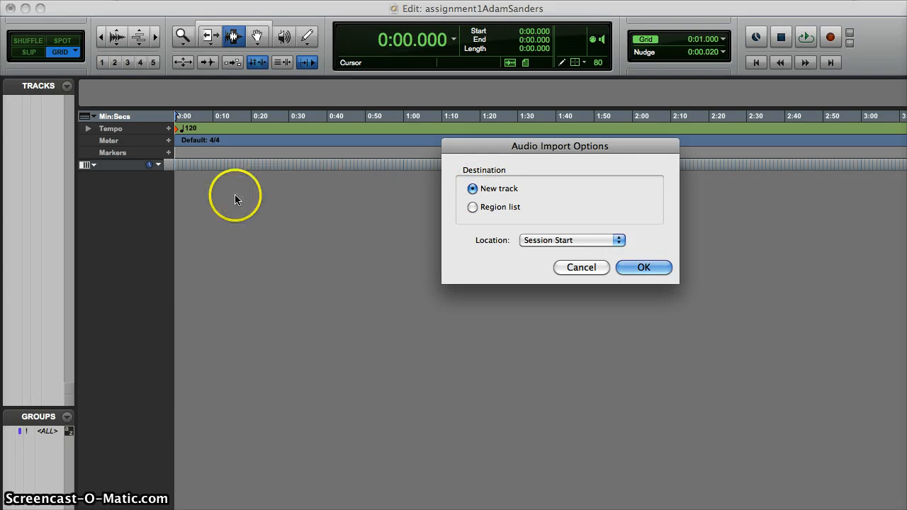
pyautogui.click(618, 240)
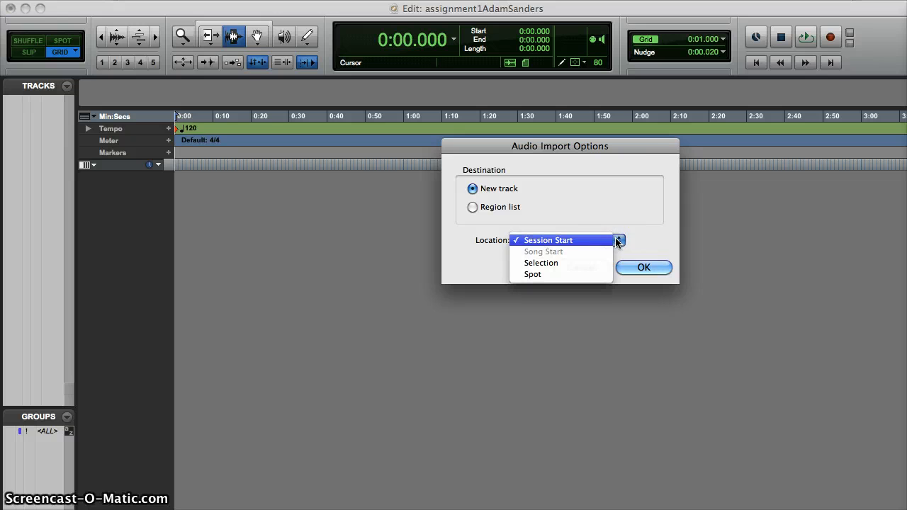
pyautogui.click(556, 241)
pyautogui.click(644, 268)
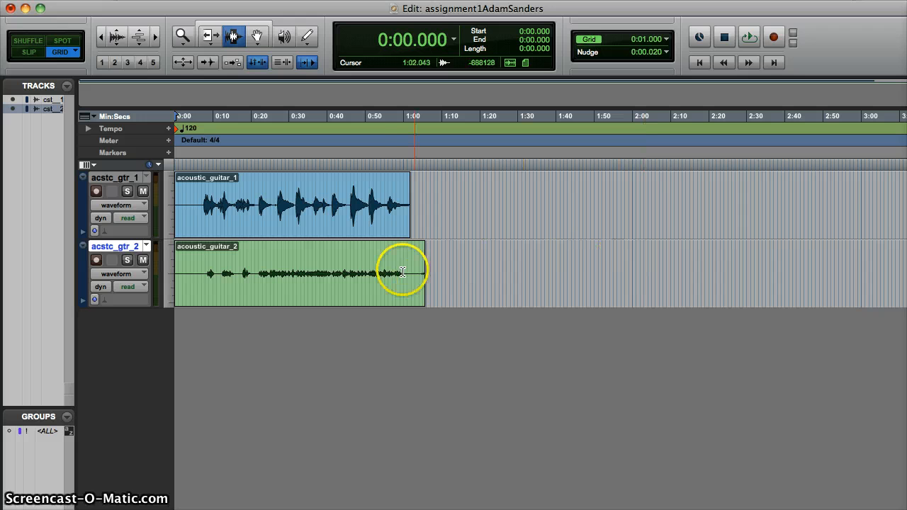
# Select the first guitar track, acstc_gtr_1
pyautogui.click(339, 346)
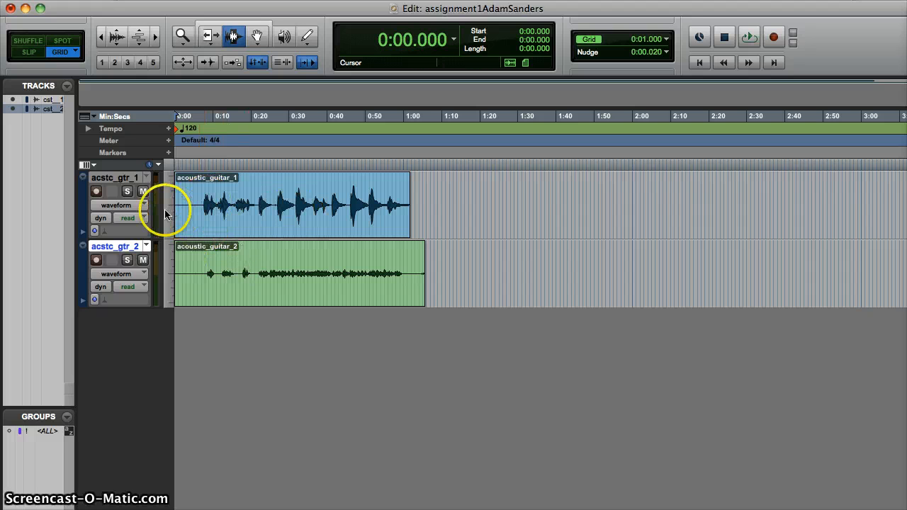
pyautogui.click(419, 204)
pyautogui.click(435, 275)
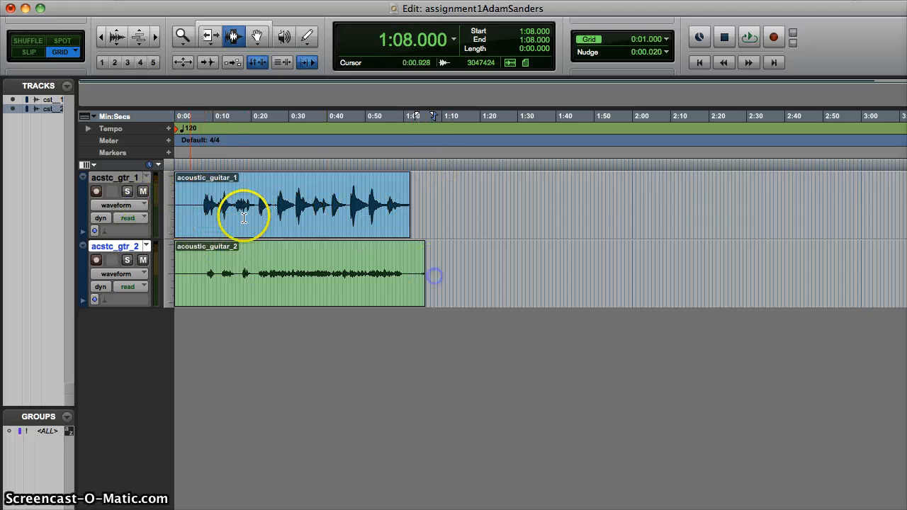
pyautogui.click(132, 178)
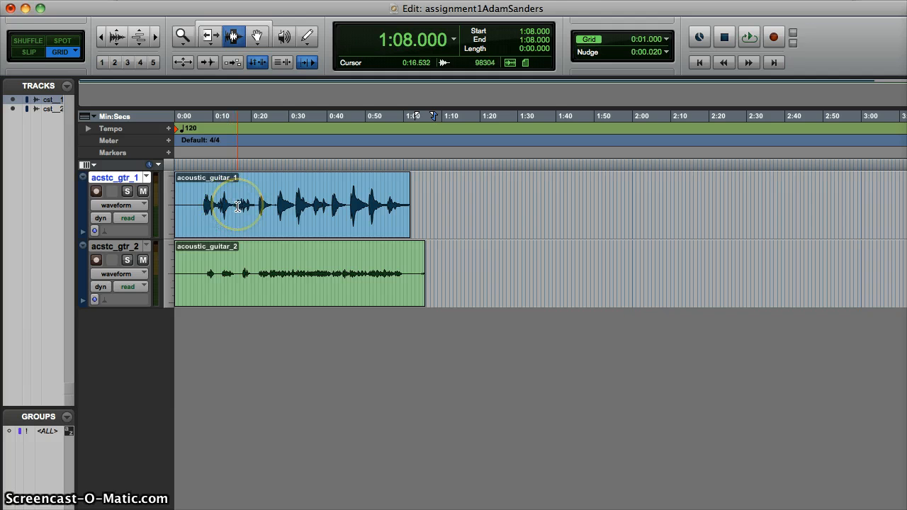
# Move the Mix window to the screen's upper-left corner and return to the Edit window
pyautogui.press('super+equal')
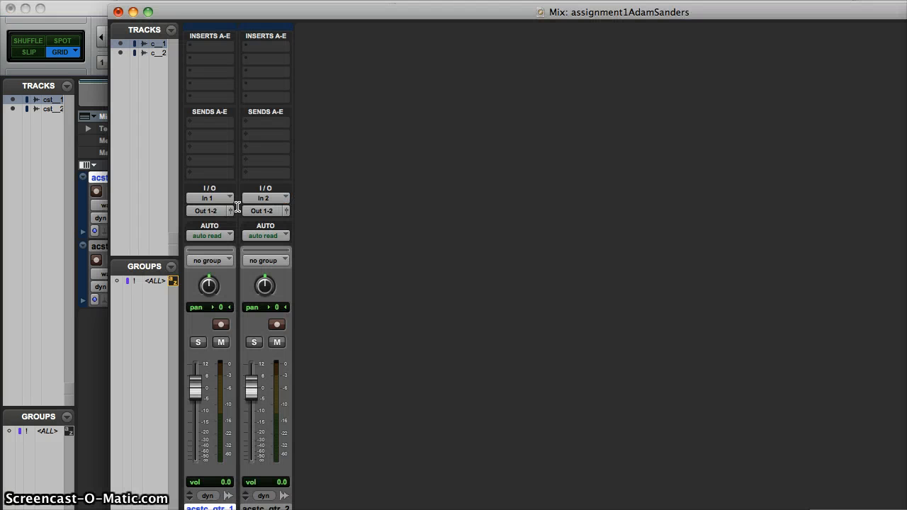
pyautogui.moveTo(181, 14); pyautogui.dragTo(76, 0)
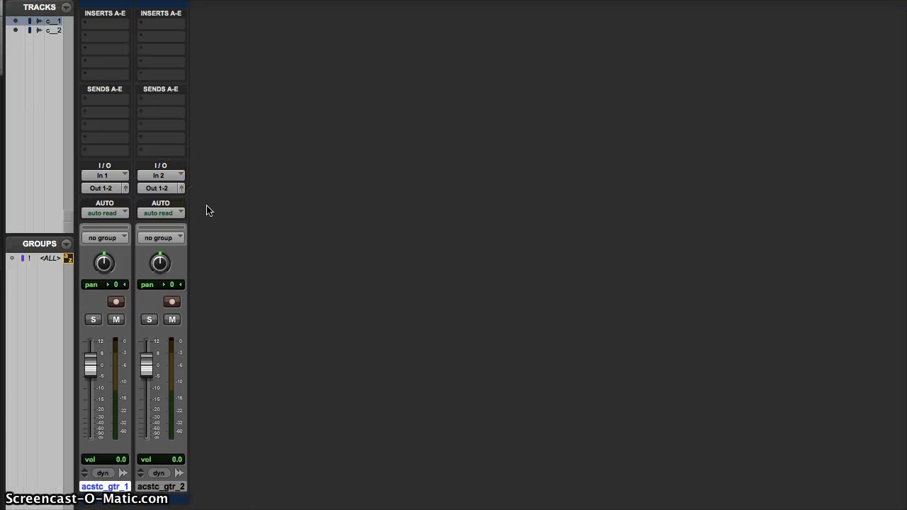
pyautogui.press('super+equal')
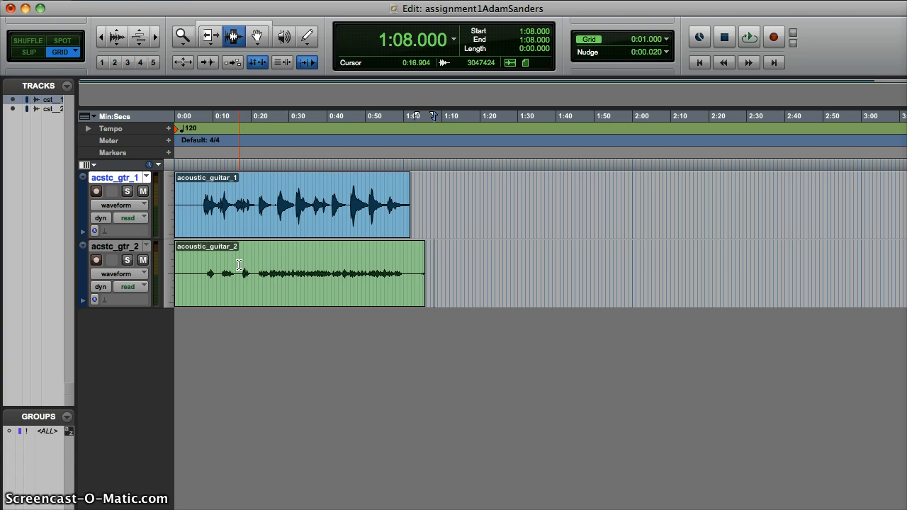
# Play back the guitar tracks from 0:13 to listen to both clips
pyautogui.doubleClick(257, 215)
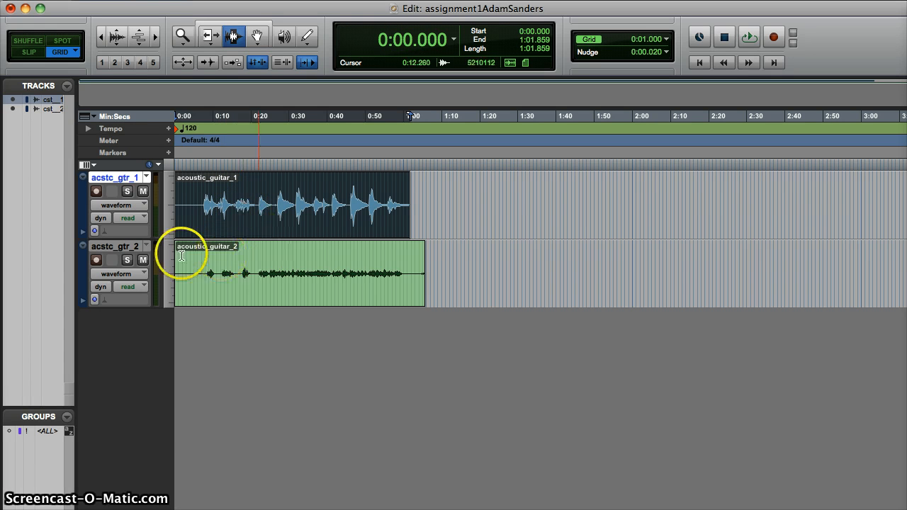
pyautogui.click(226, 202)
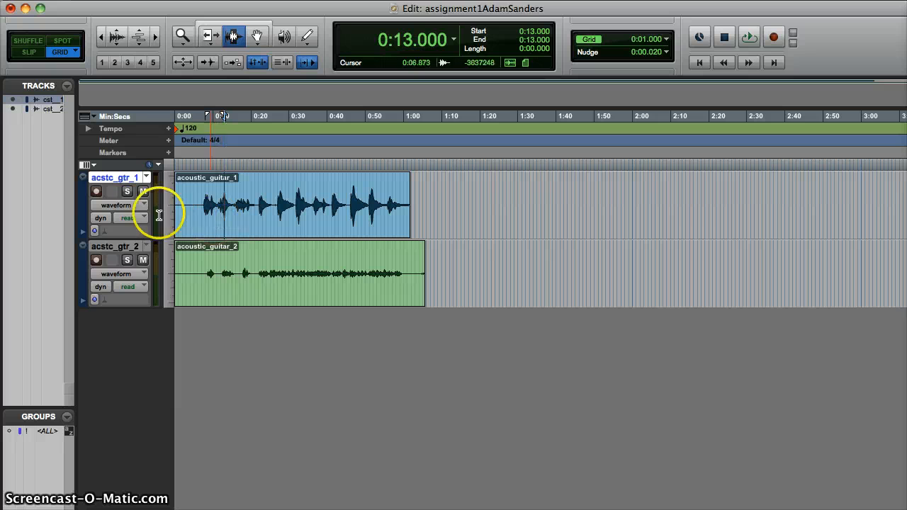
pyautogui.press('space')
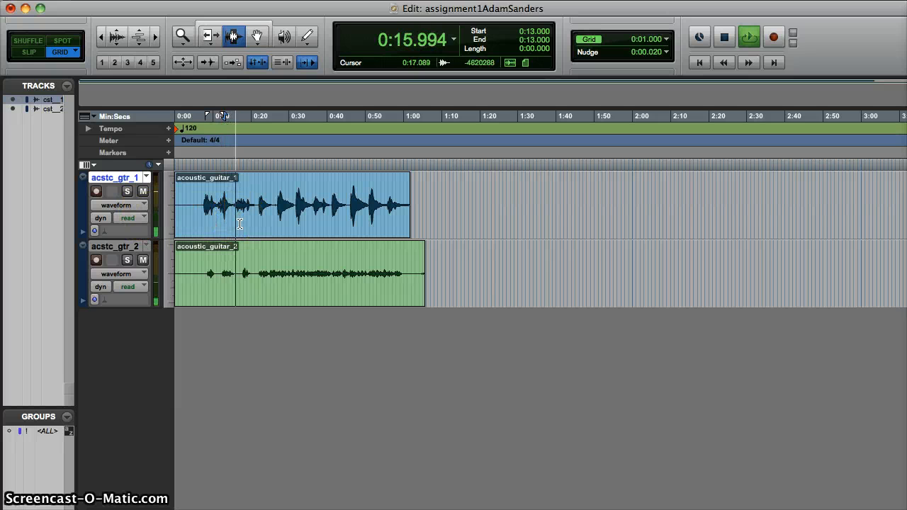
pyautogui.press('space')
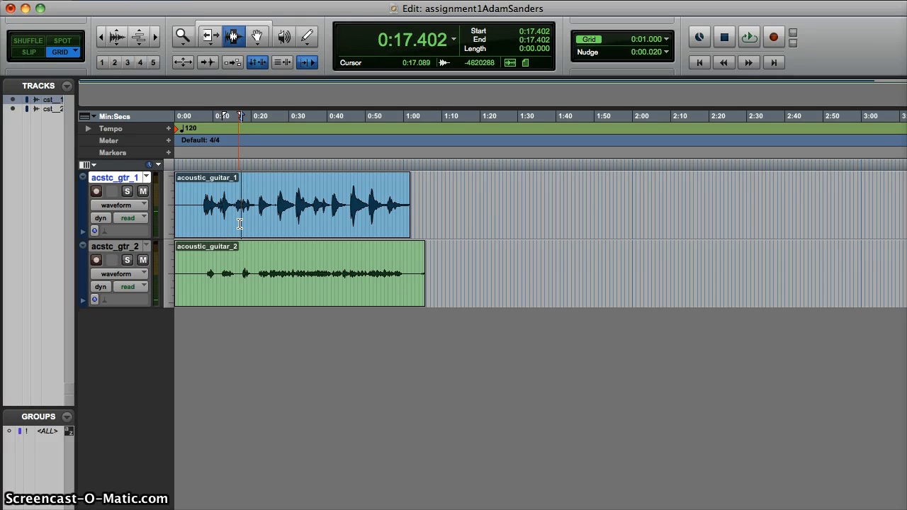
# Play from 0:08 while alternately muting and unmuting each guitar track to compare them
pyautogui.click(204, 205)
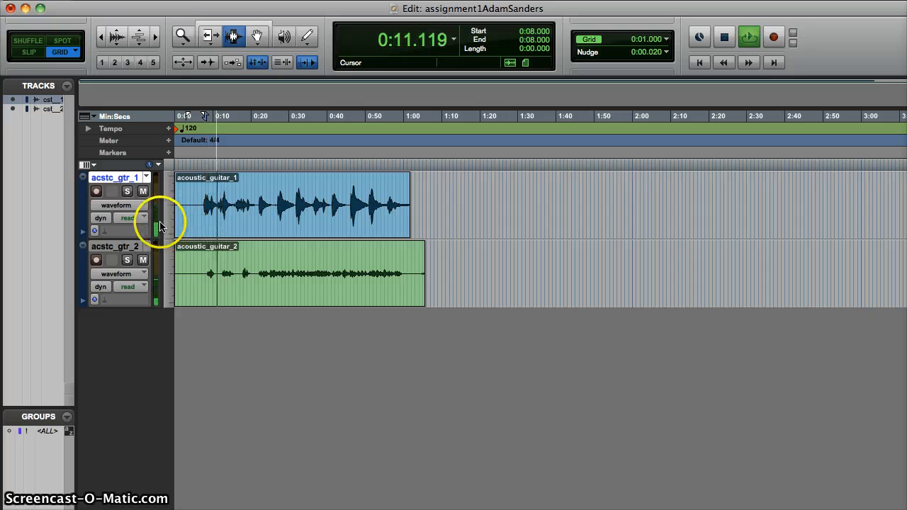
pyautogui.click(143, 261)
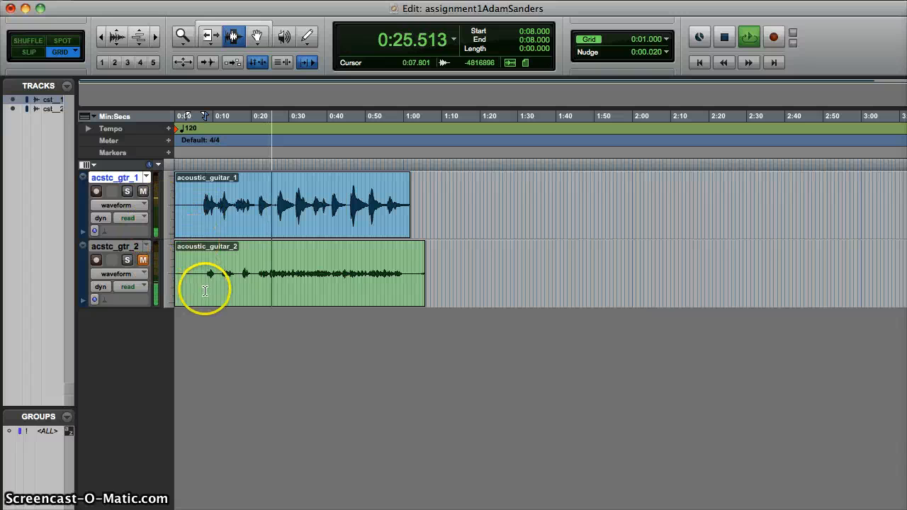
pyautogui.click(143, 262)
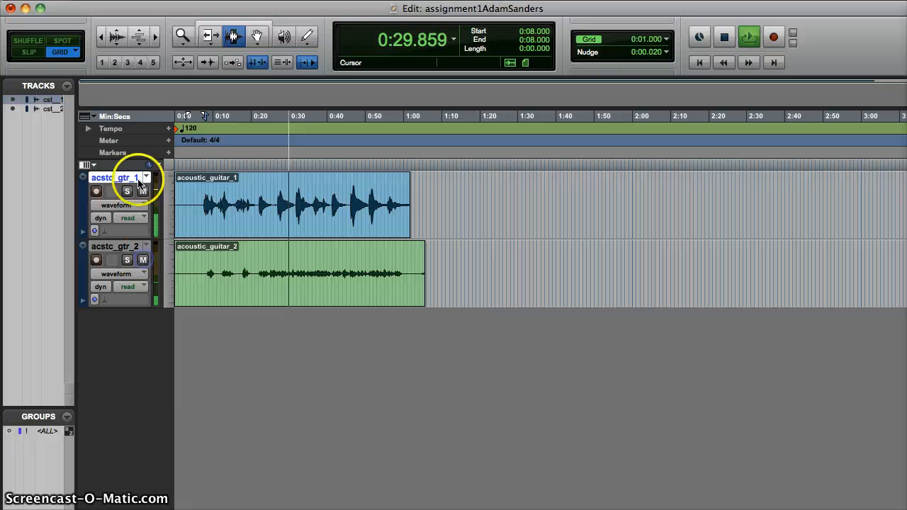
pyautogui.click(143, 192)
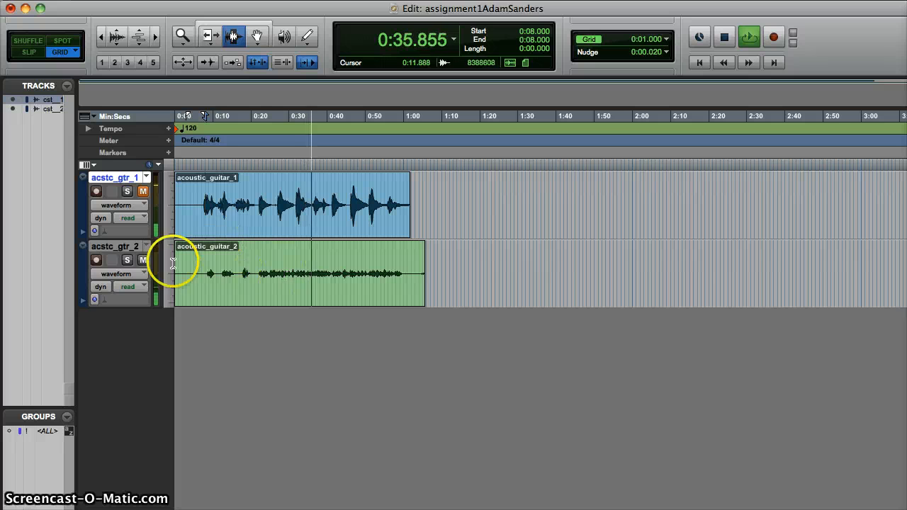
pyautogui.click(143, 261)
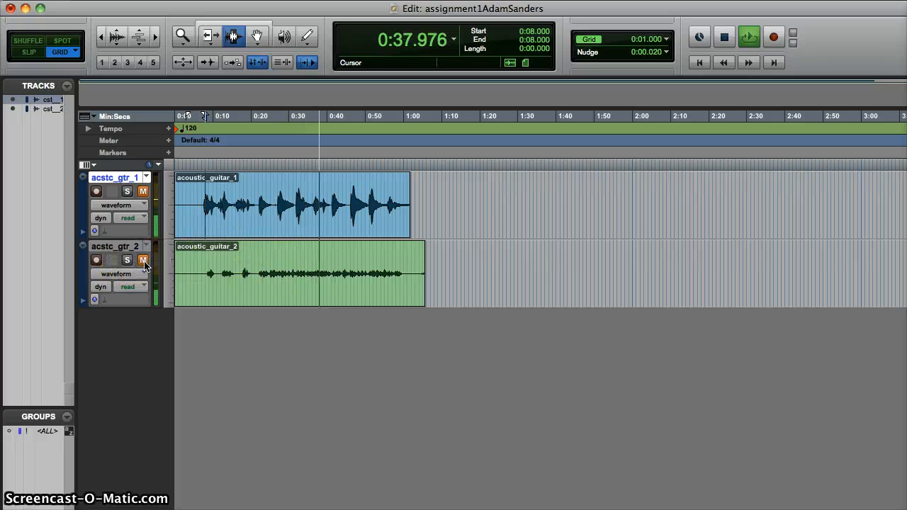
pyautogui.press('space')
pyautogui.click(143, 191)
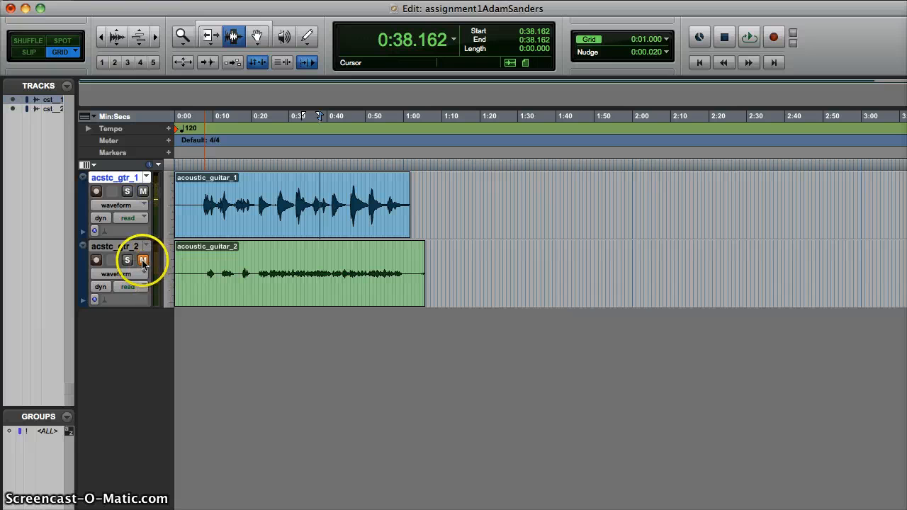
pyautogui.click(144, 262)
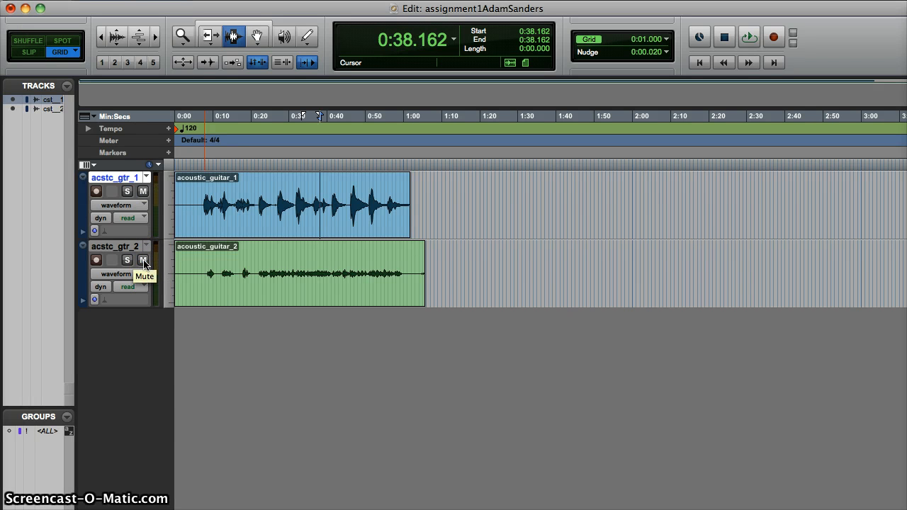
# Raise acstc_gtr_2's volume fader to +7.5 dB in the Mix window
pyautogui.doubleClick(246, 274)
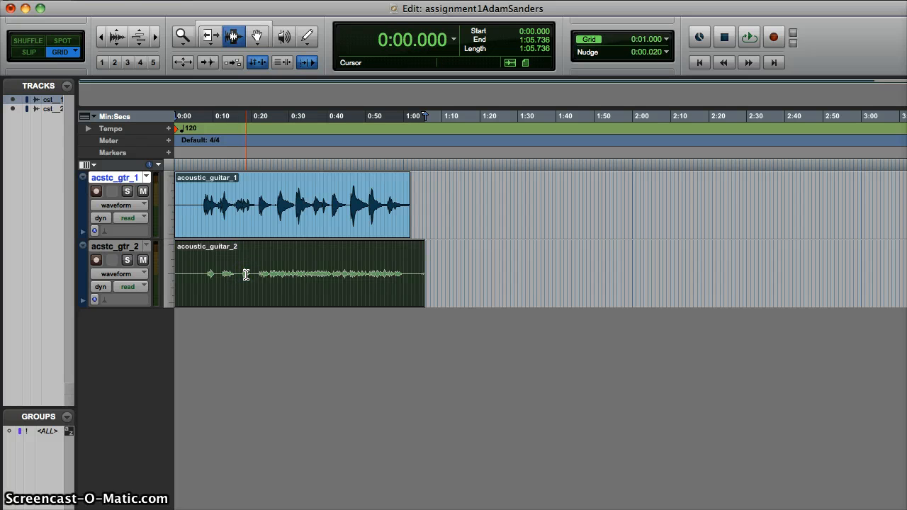
pyautogui.press('super+equal')
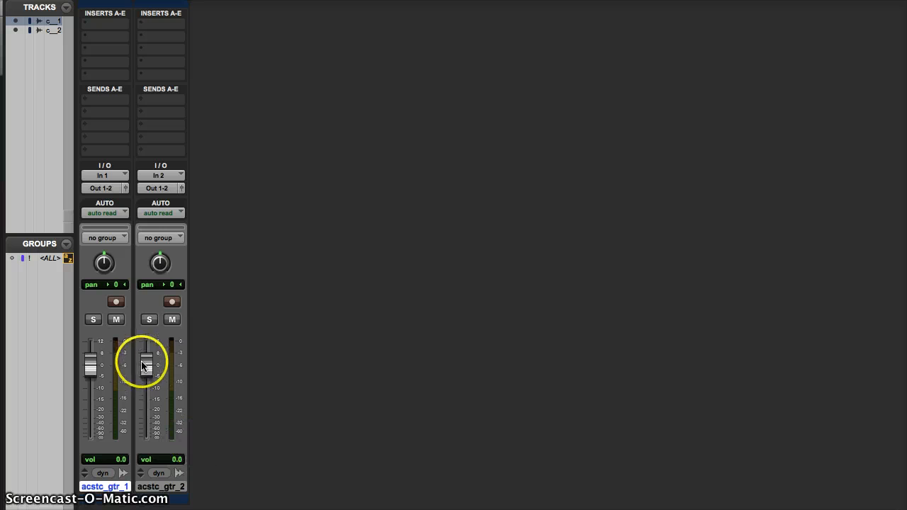
pyautogui.moveTo(142, 366); pyautogui.dragTo(147, 367)
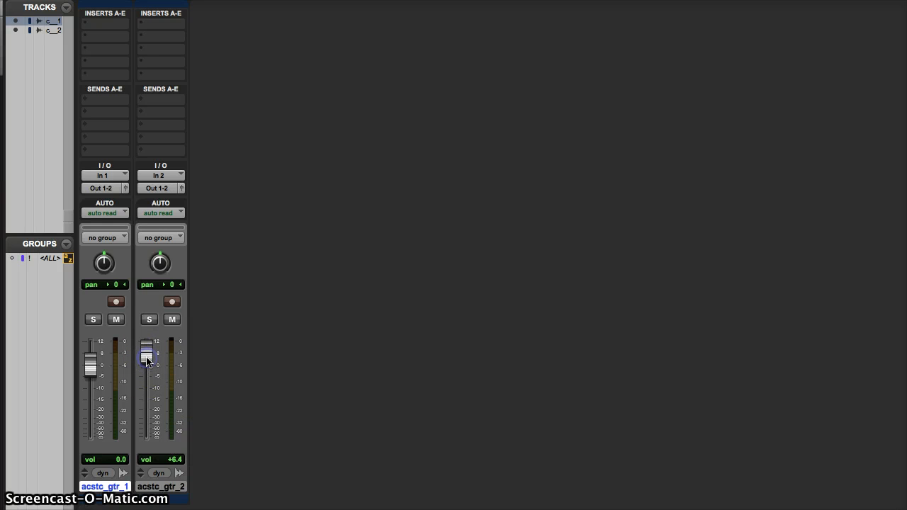
pyautogui.moveTo(147, 360); pyautogui.dragTo(147, 361)
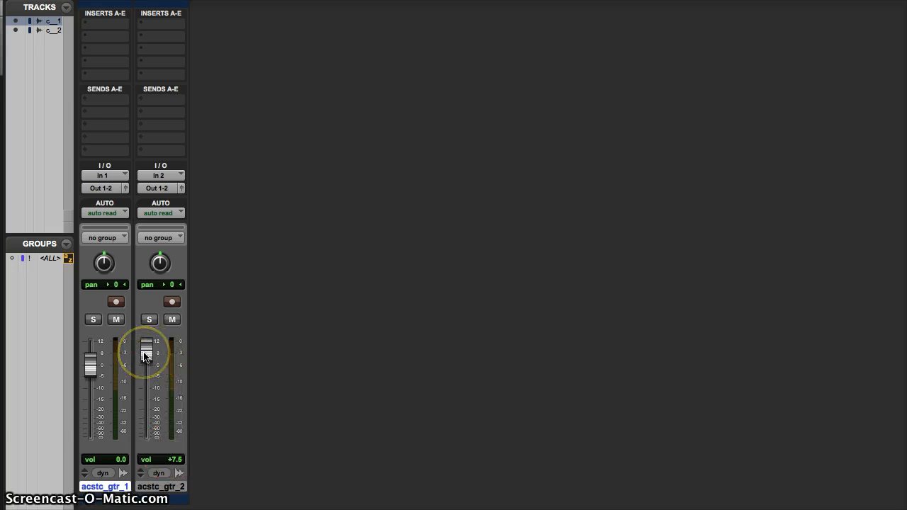
pyautogui.press('super+equal')
# Switch acstc_gtr_2's display to volume automation, zoomed in around 0:22
pyautogui.click(258, 291)
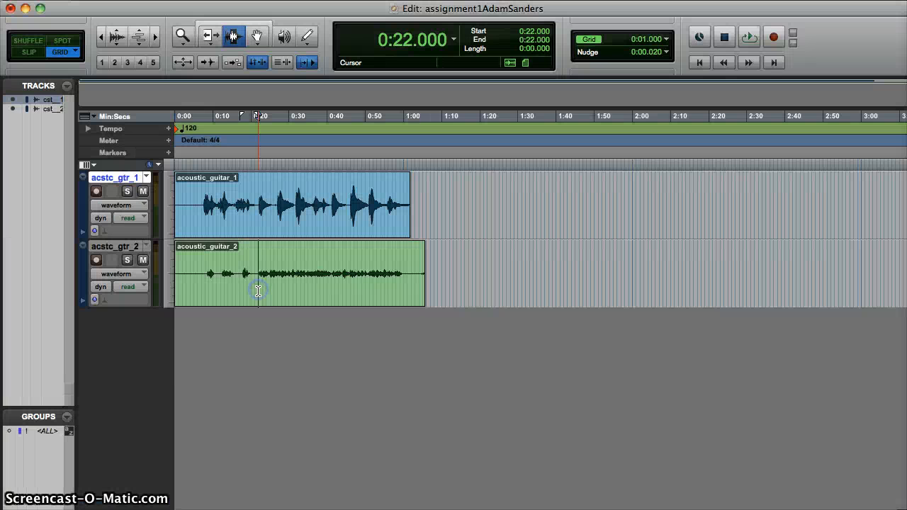
pyautogui.press('super+bracketright')
pyautogui.press('super+bracketright')
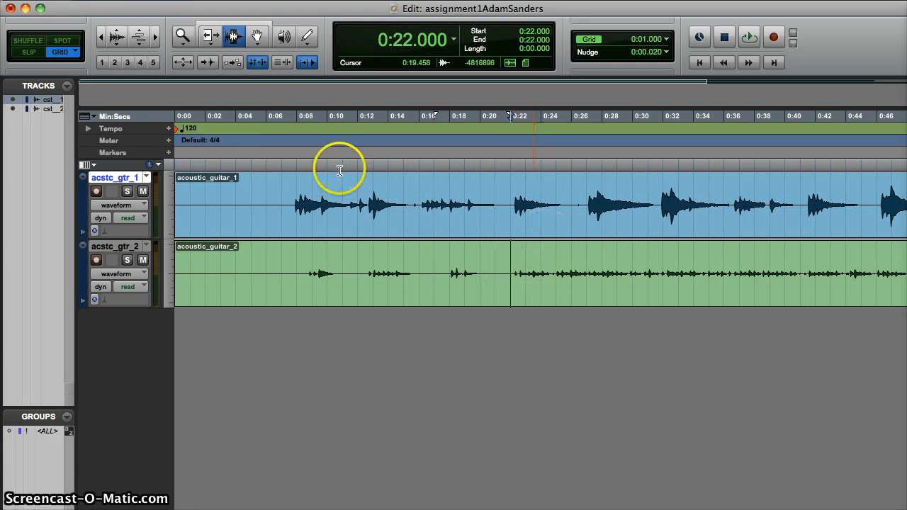
pyautogui.click(136, 279)
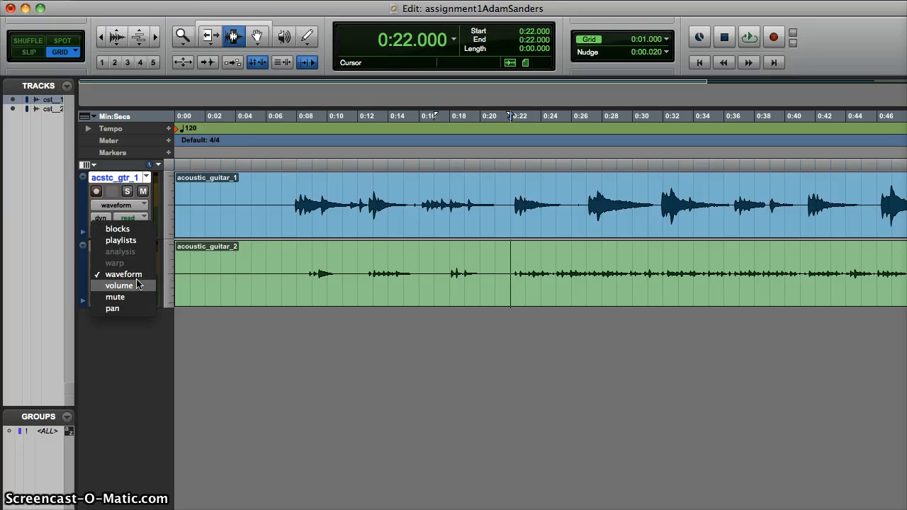
pyautogui.click(136, 283)
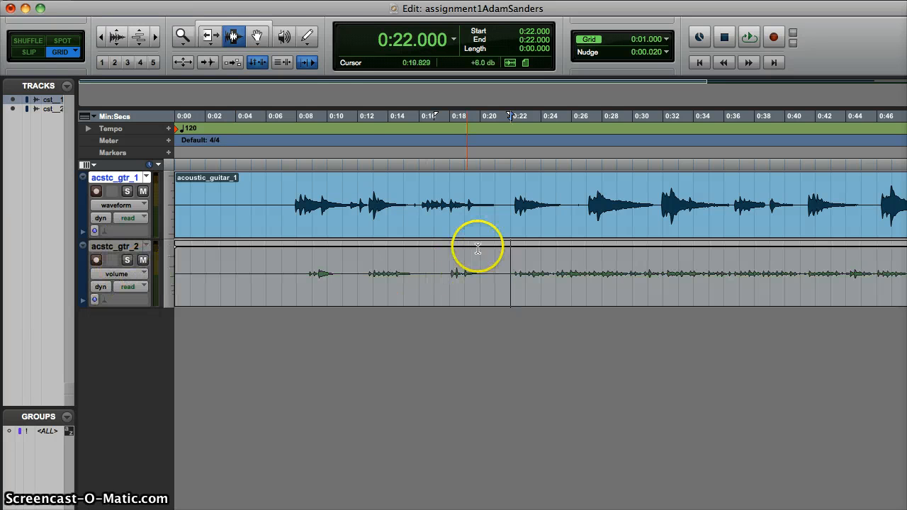
# With the Grabber tool, add a volume breakpoint at 0:24 on acstc_gtr_2 and raise it to ramp up to about +12 dB
pyautogui.click(257, 37)
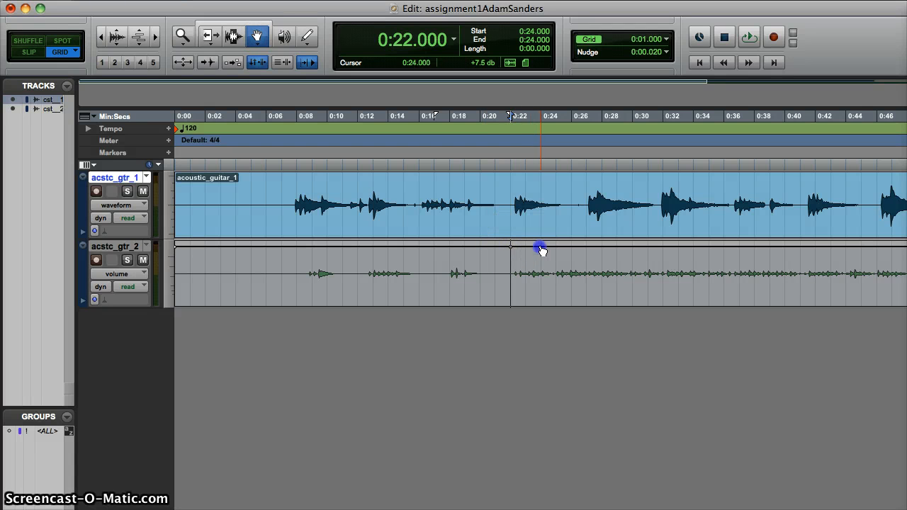
pyautogui.moveTo(543, 247); pyautogui.dragTo(541, 244)
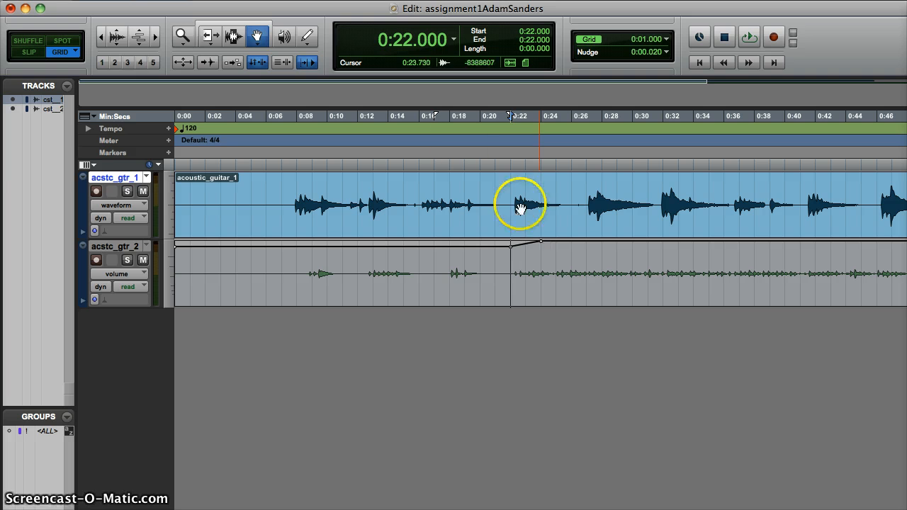
# Return to the Selector tool and play acstc_gtr_2 from 0:20 to hear the volume ramp
pyautogui.click(235, 36)
pyautogui.click(478, 267)
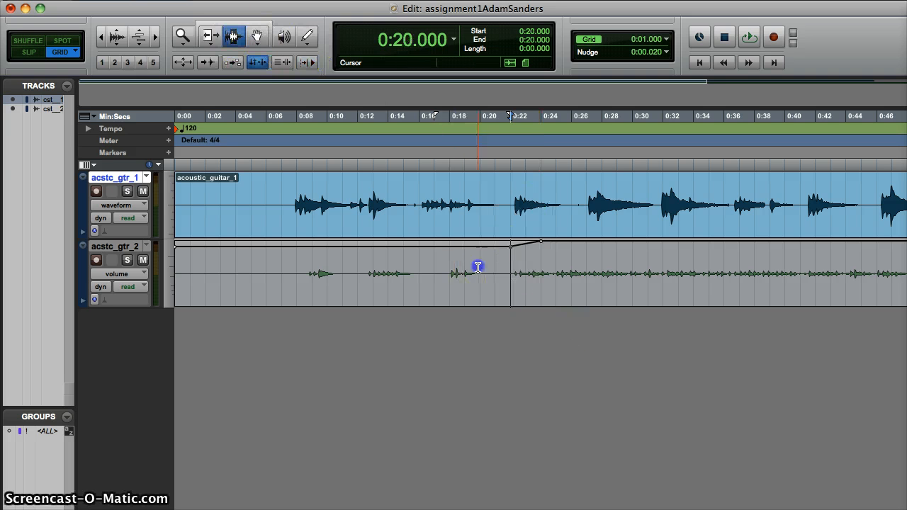
pyautogui.press('space')
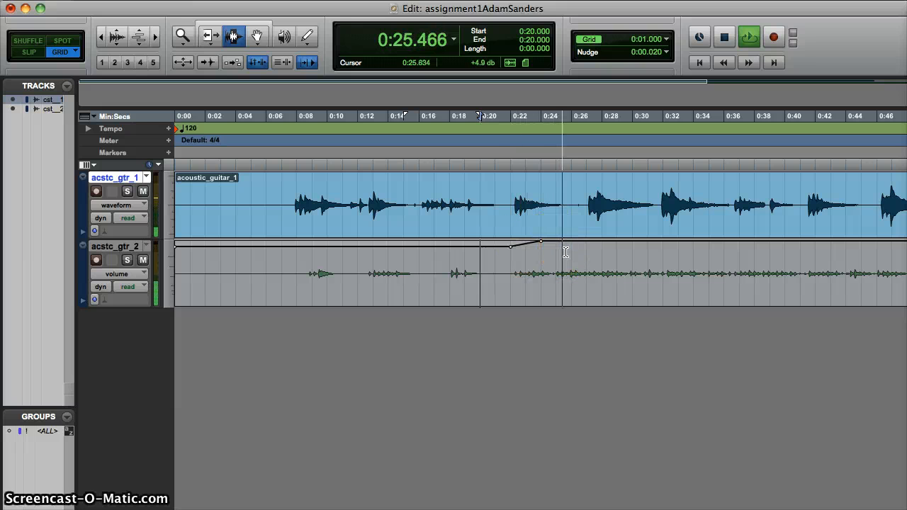
pyautogui.press('space')
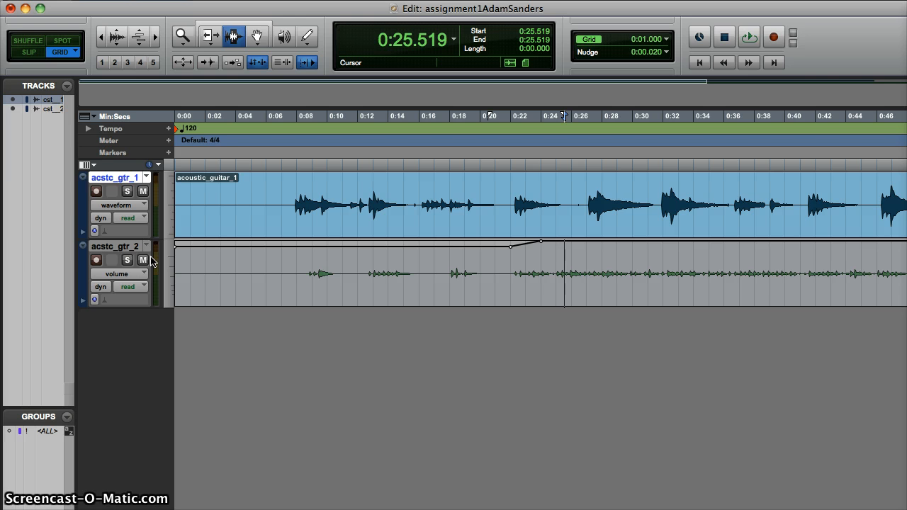
# Insert the EQ 3 7-Band (mono) plug-in on acstc_gtr_1's first insert slot in the Mix window
pyautogui.press('super+equal')
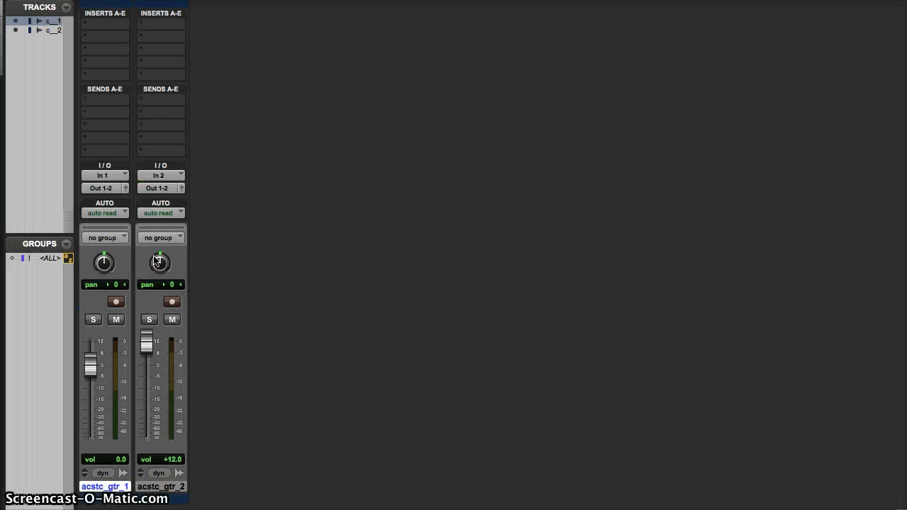
pyautogui.moveTo(105, 0); pyautogui.dragTo(124, 8)
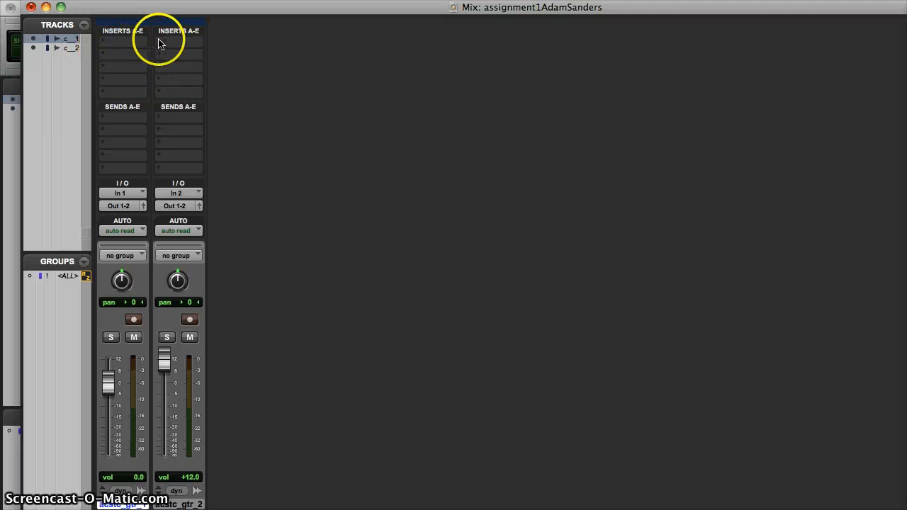
pyautogui.click(105, 43)
pyautogui.click(128, 64)
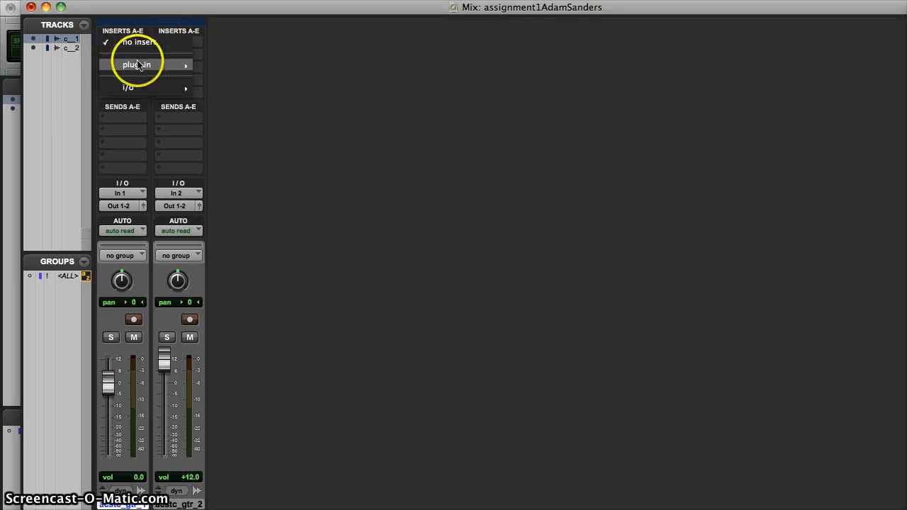
pyautogui.moveTo(228, 66)
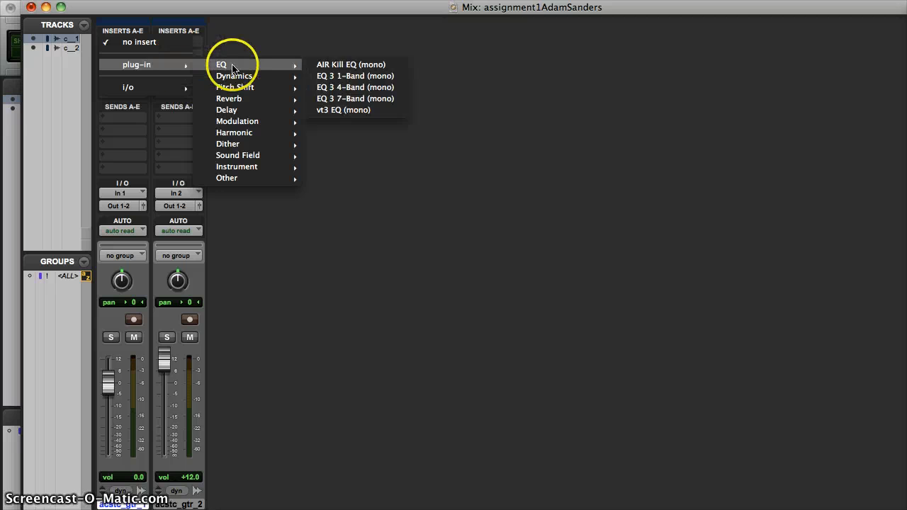
pyautogui.click(355, 99)
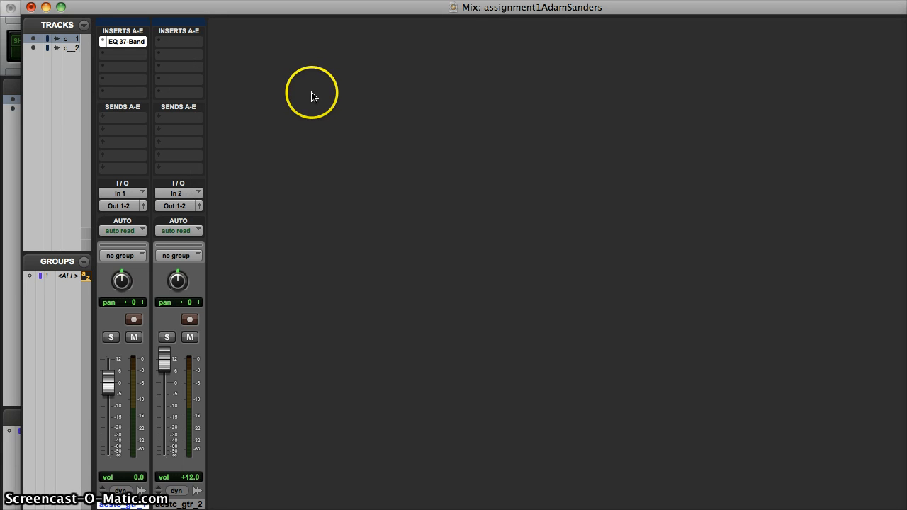
# Open acstc_gtr_1's EQ 3 7-Band window beside the mixer and mute acstc_gtr_2
pyautogui.click(128, 44)
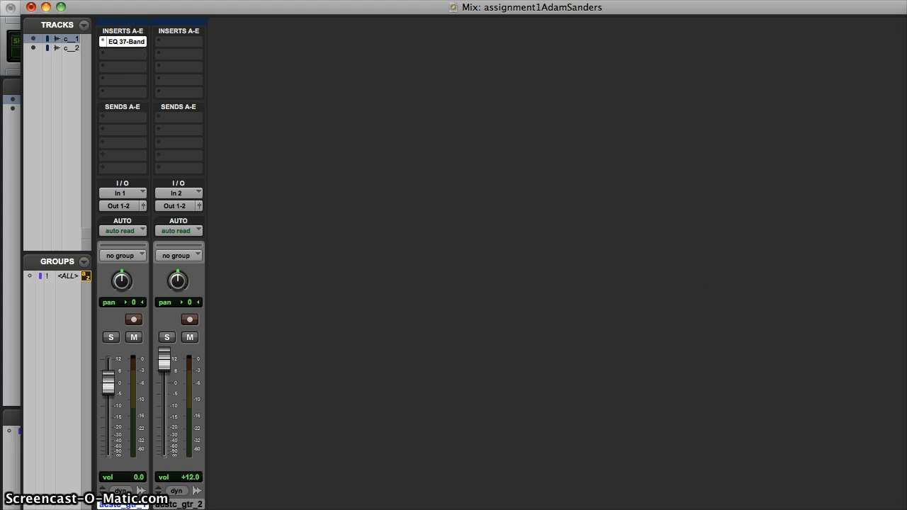
pyautogui.moveTo(582, 146); pyautogui.dragTo(298, 59)
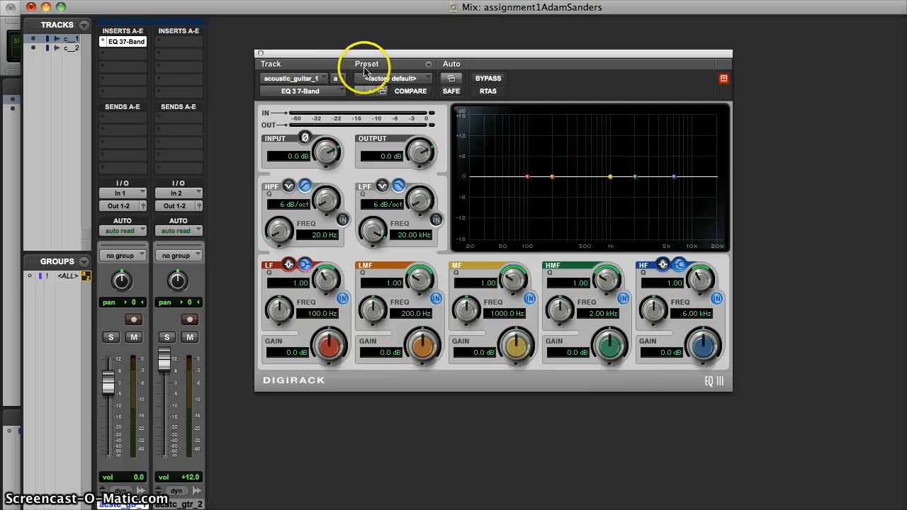
pyautogui.click(190, 337)
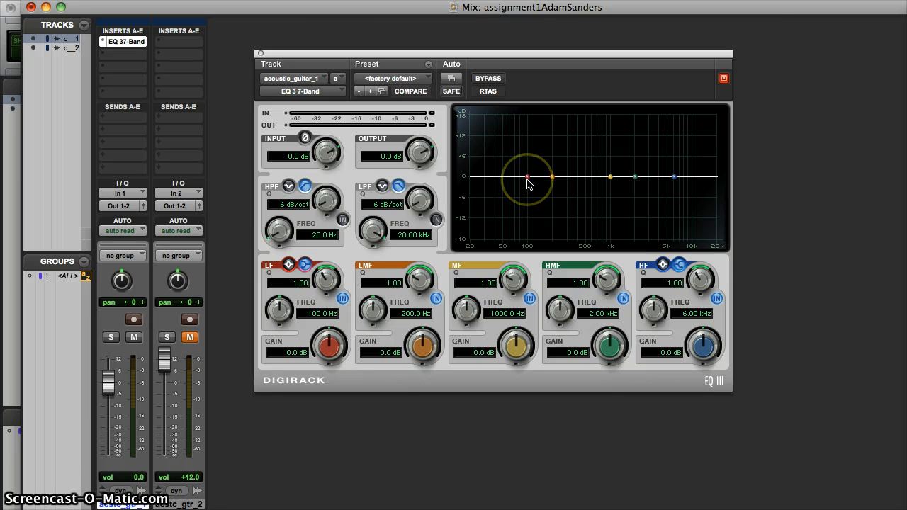
# Keep acstc_gtr_2 muted and solo acstc_gtr_1 in the mixer
pyautogui.click(191, 338)
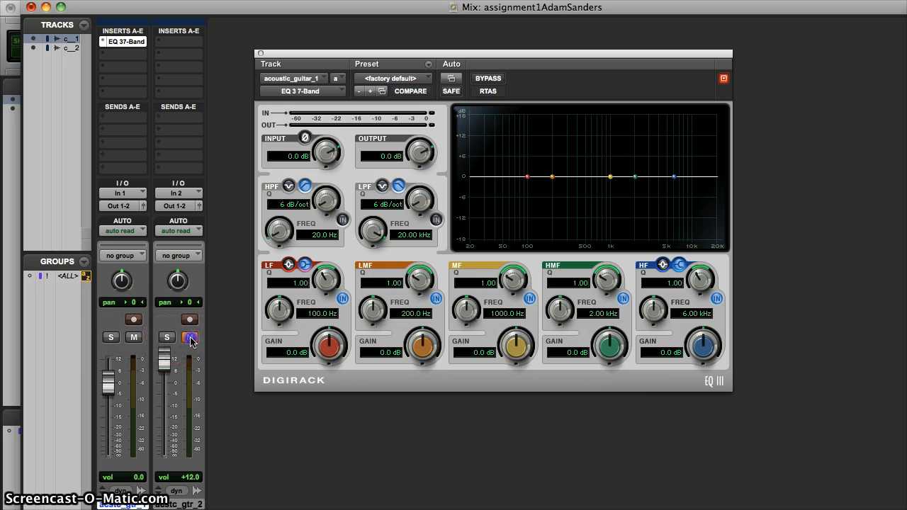
pyautogui.click(111, 337)
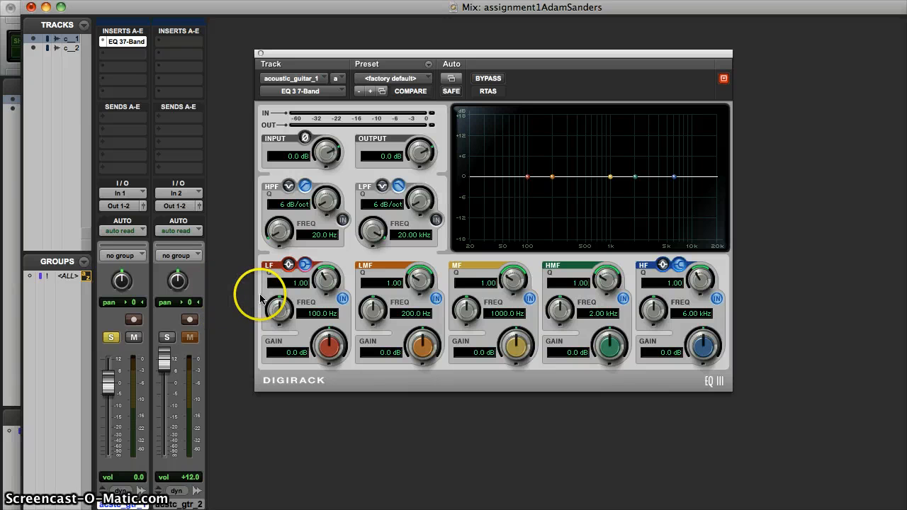
# Select acstc_gtr_1 from 0:08 to 0:35, open the Transport window, and play the selection with the EQ window in view
pyautogui.press('super+equal')
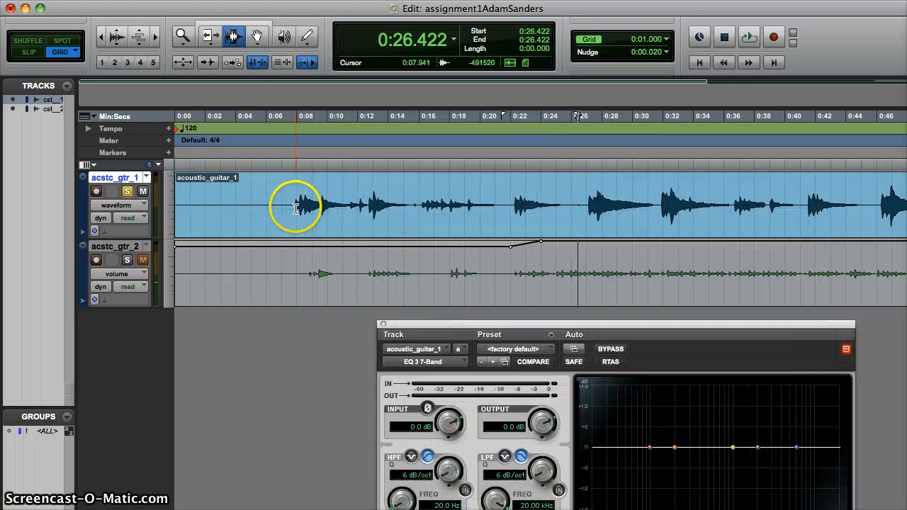
pyautogui.moveTo(293, 203); pyautogui.dragTo(707, 228)
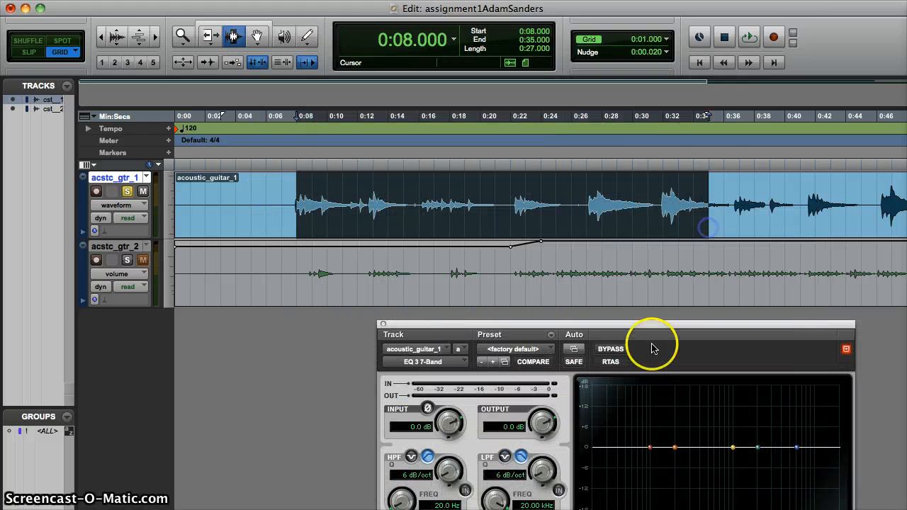
pyautogui.press('super+1')
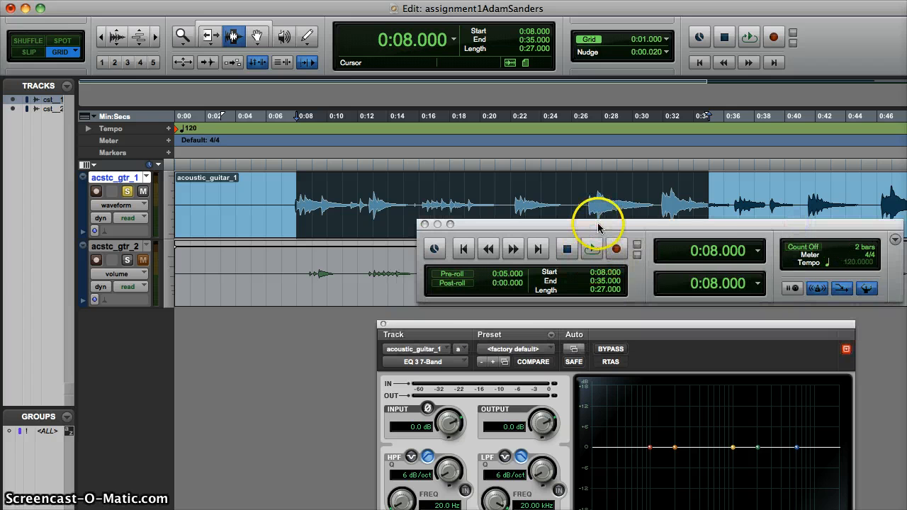
pyautogui.moveTo(588, 223); pyautogui.dragTo(706, 435)
pyautogui.moveTo(471, 330); pyautogui.dragTo(434, 217)
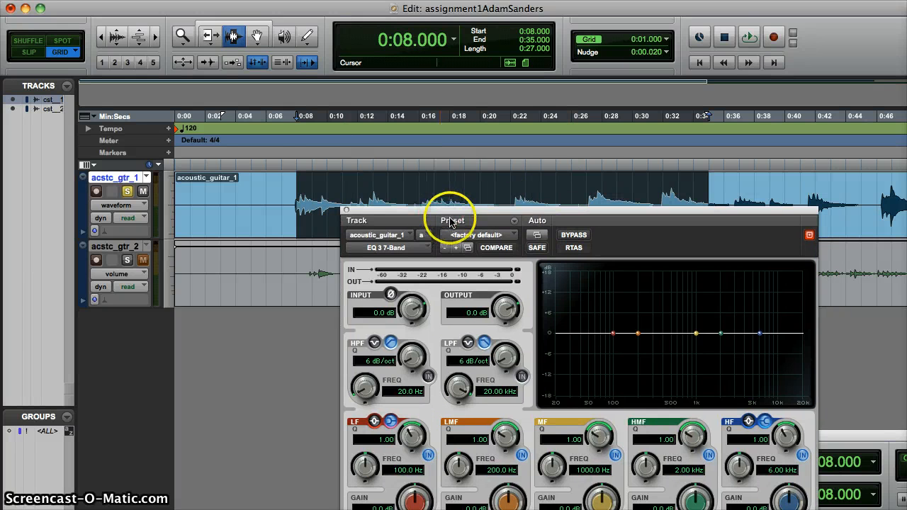
pyautogui.press('space')
pyautogui.moveTo(449, 211); pyautogui.dragTo(382, 102)
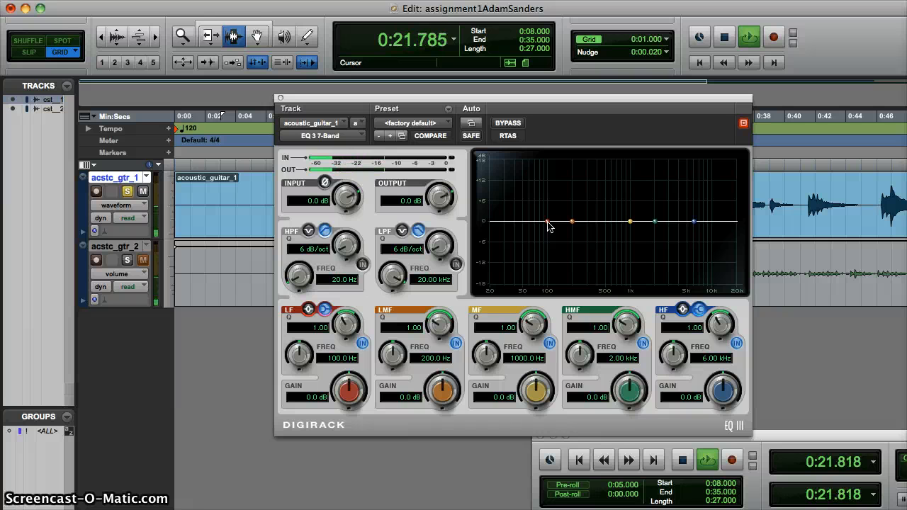
# Cut the EQ's low-frequency band to -11.9 dB at about 62 Hz
pyautogui.moveTo(549, 225); pyautogui.dragTo(523, 264)
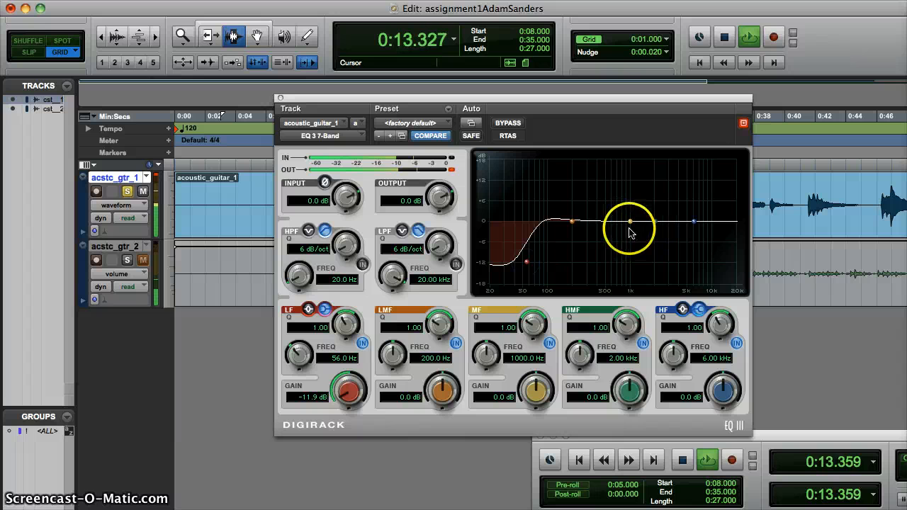
pyautogui.moveTo(525, 263); pyautogui.dragTo(529, 265)
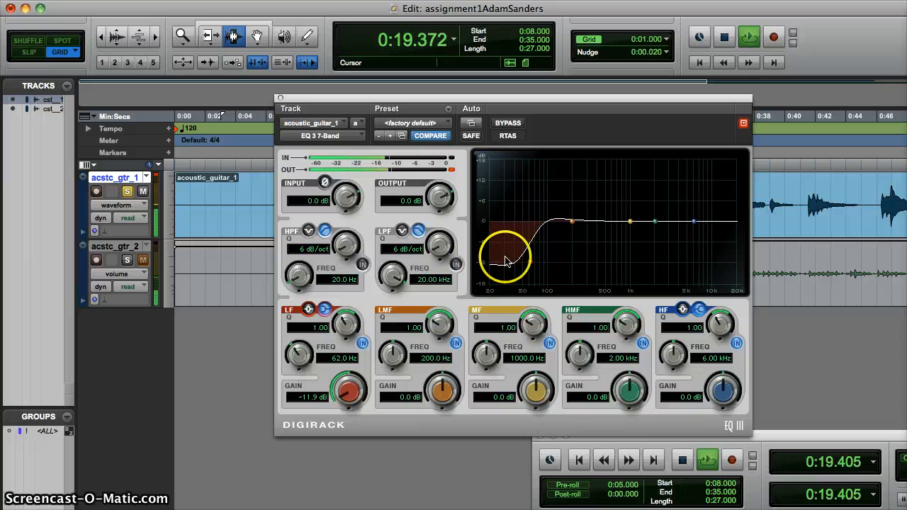
# Cut the mid-frequency band to -4.5 dB at about 734 Hz
pyautogui.click(630, 224)
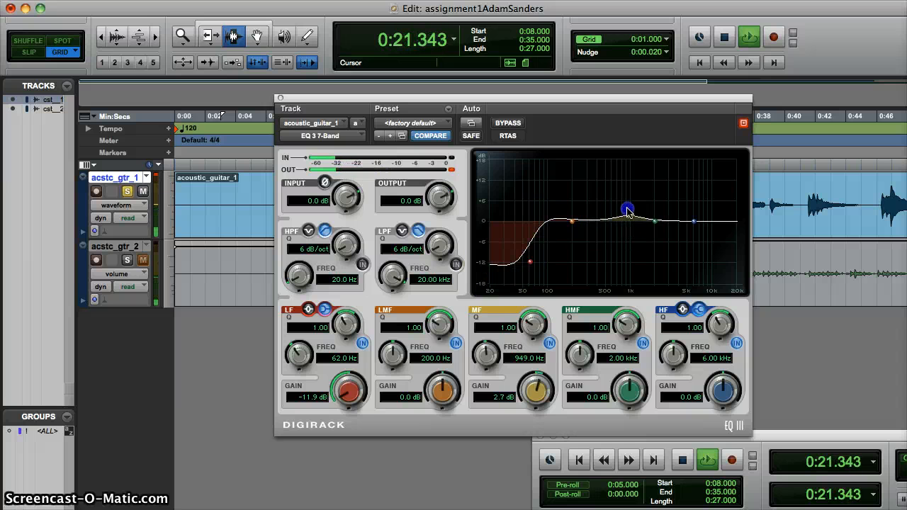
pyautogui.moveTo(628, 211); pyautogui.dragTo(620, 241)
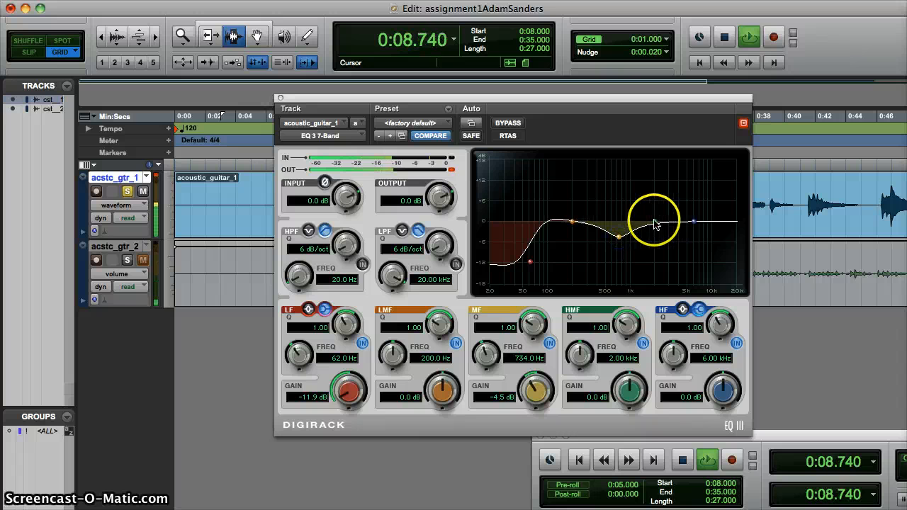
# Boost the high-mid band to about 4.3 dB near 3.17 kHz and lower the high band to -1.2 dB near 11.49 kHz
pyautogui.moveTo(655, 224); pyautogui.dragTo(668, 214)
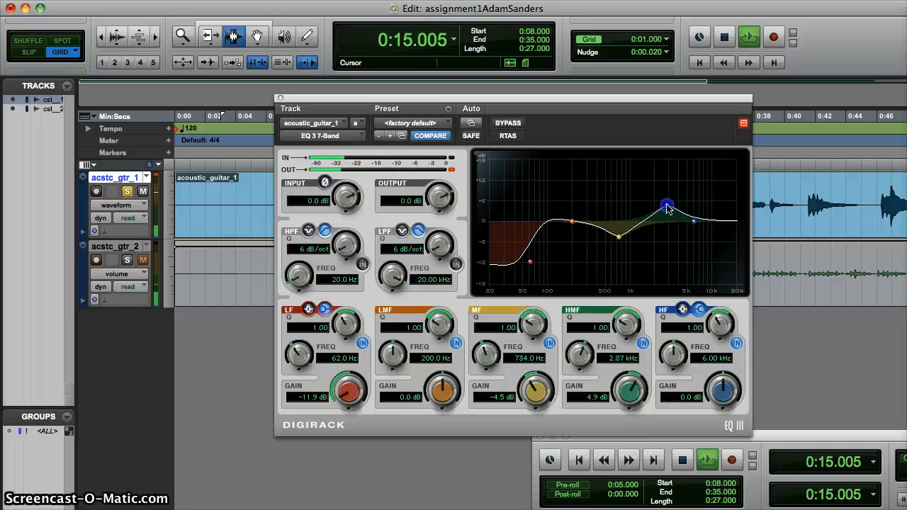
pyautogui.moveTo(668, 208)
pyautogui.mouseDown()
pyautogui.moveTo(671, 200)
pyautogui.moveTo(666, 205)
pyautogui.mouseUp()
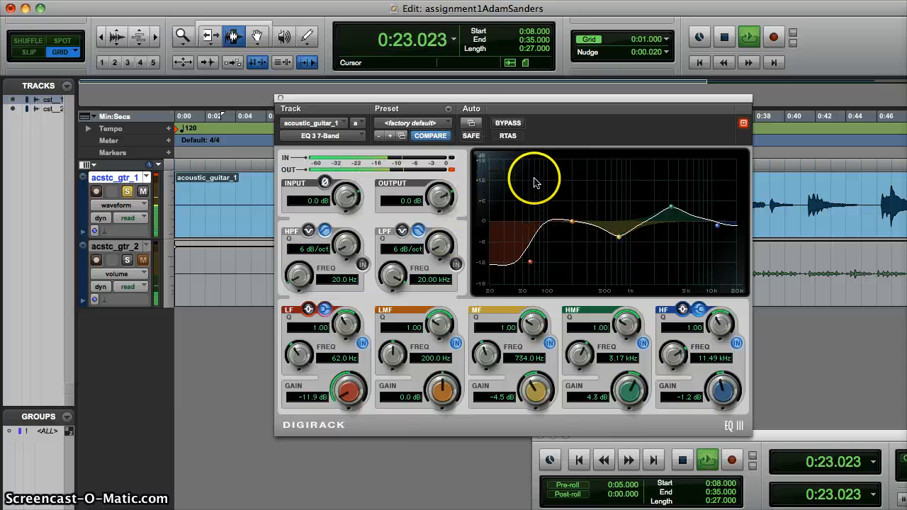
# Toggle the EQ bypass on and off to compare, then stop playback and close the plug-in window
pyautogui.click(508, 124)
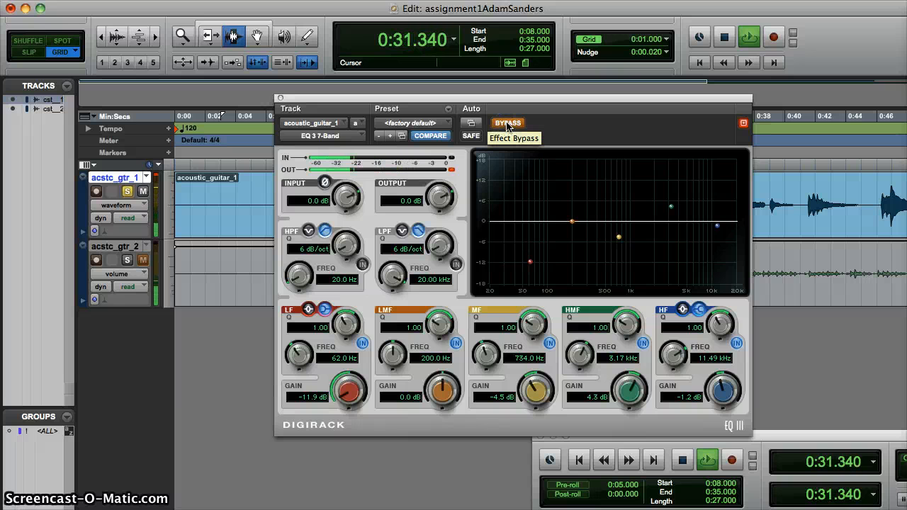
pyautogui.click(508, 124)
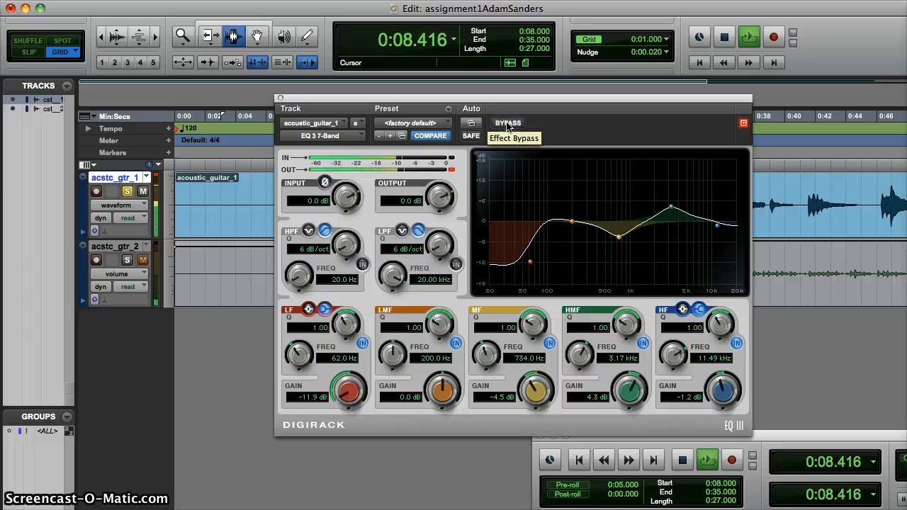
pyautogui.click(508, 124)
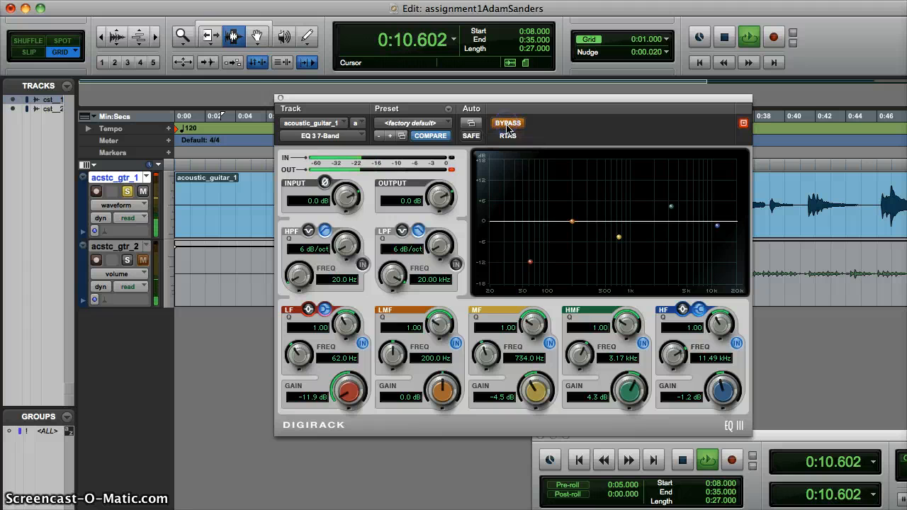
pyautogui.press('space')
pyautogui.click(280, 98)
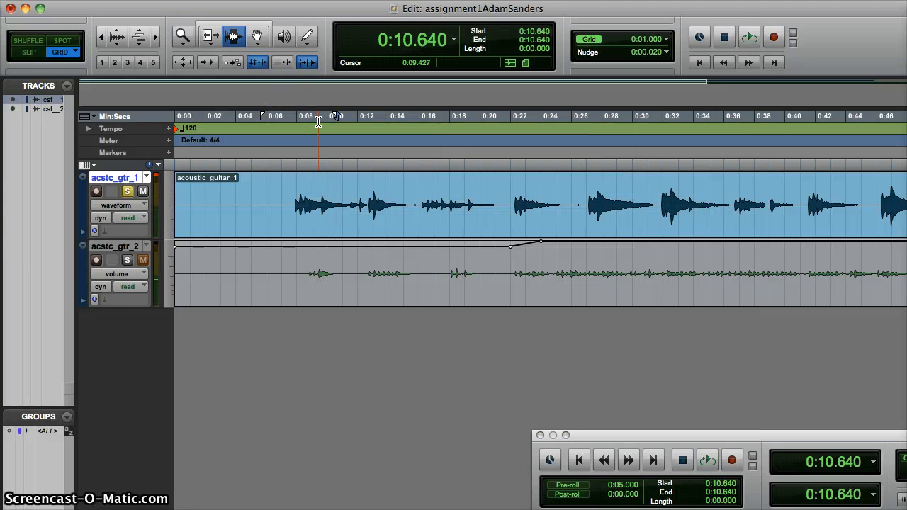
# Insert EQ 3 7-Band (mono) on acstc_gtr_2's first insert slot in the Mix window
pyautogui.press('super+equal')
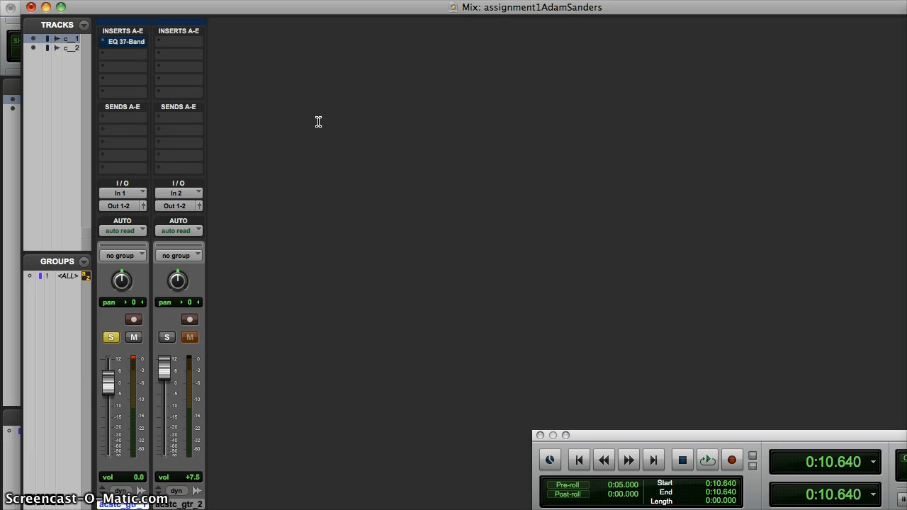
pyautogui.click(168, 42)
pyautogui.moveTo(209, 66)
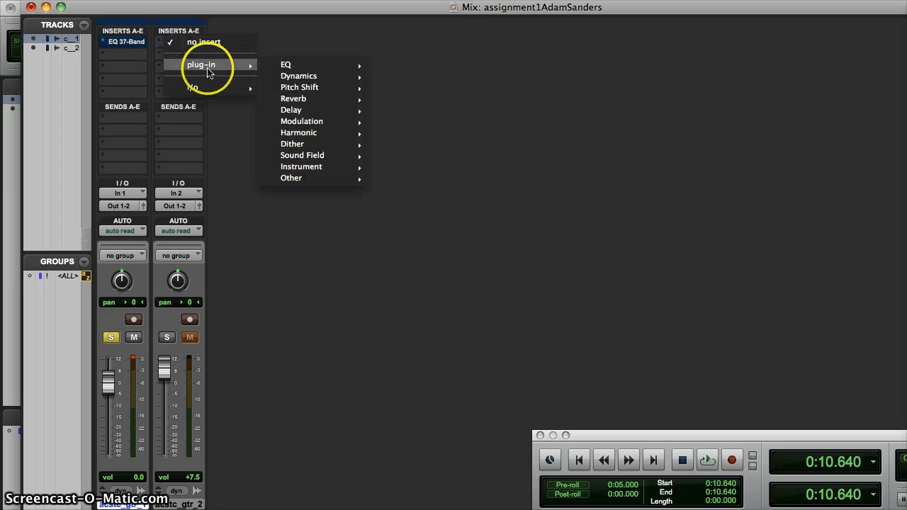
pyautogui.moveTo(288, 67)
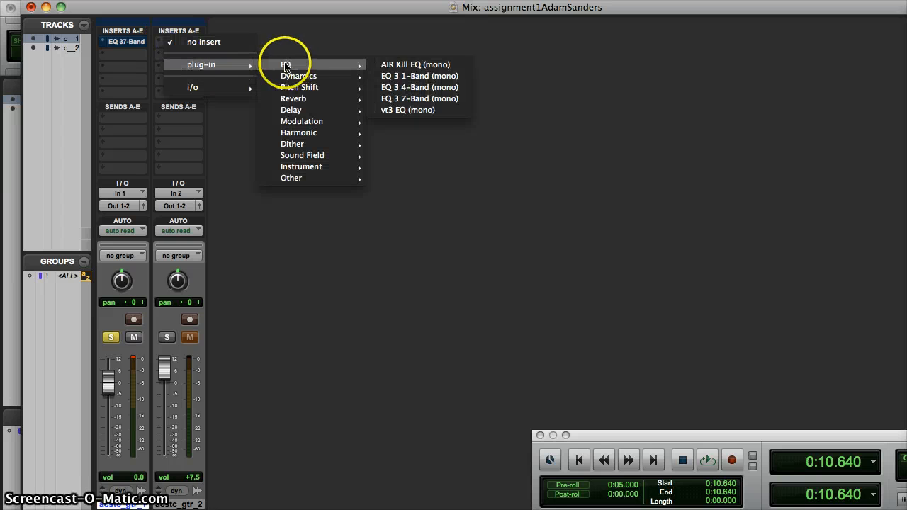
pyautogui.click(418, 99)
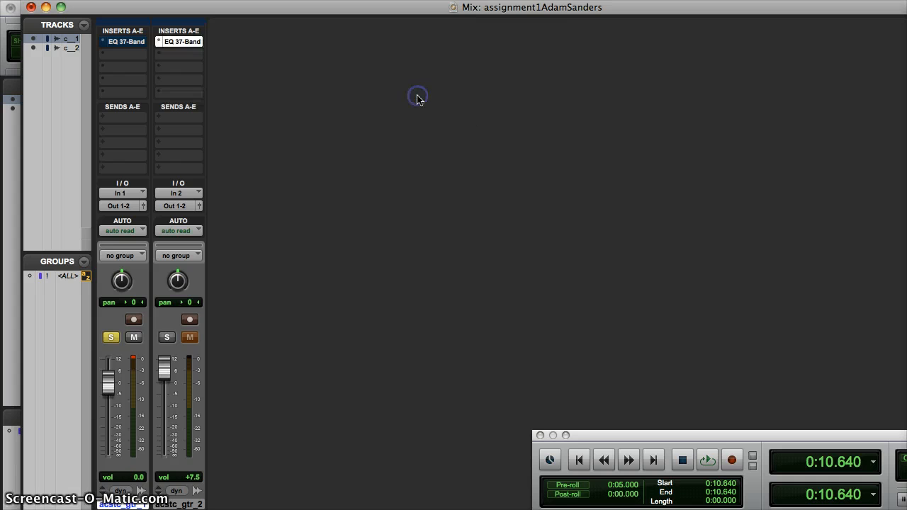
pyautogui.moveTo(407, 101); pyautogui.dragTo(546, 92)
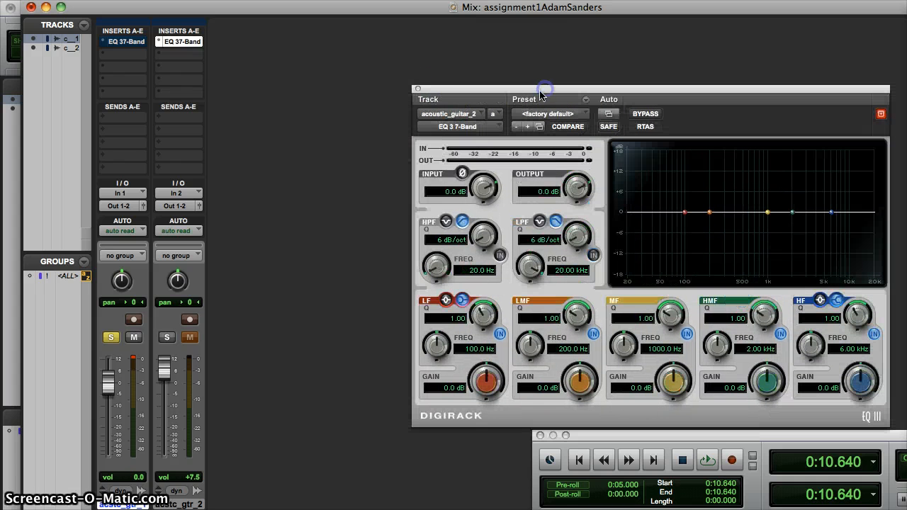
pyautogui.click(418, 89)
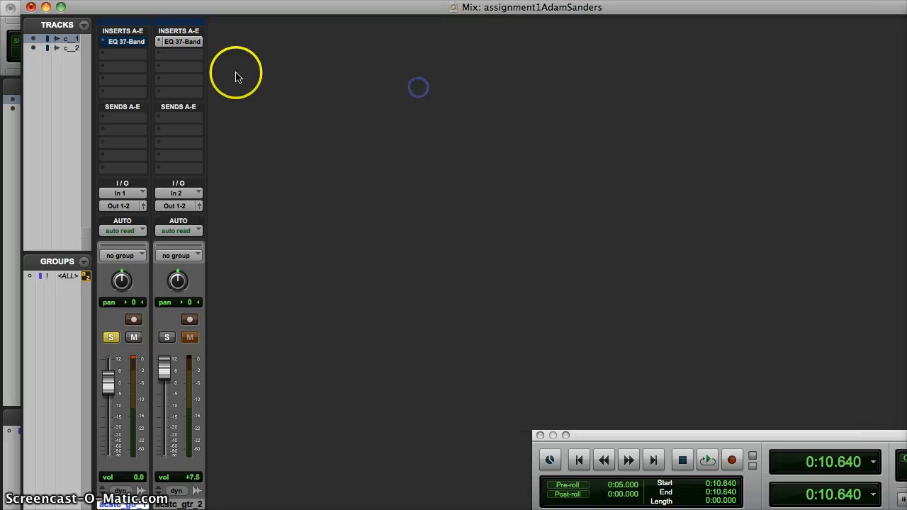
# Remove acstc_gtr_2's plug-in and copy acstc_gtr_1's EQ 3 7-Band with its settings onto acstc_gtr_2
pyautogui.click(160, 43)
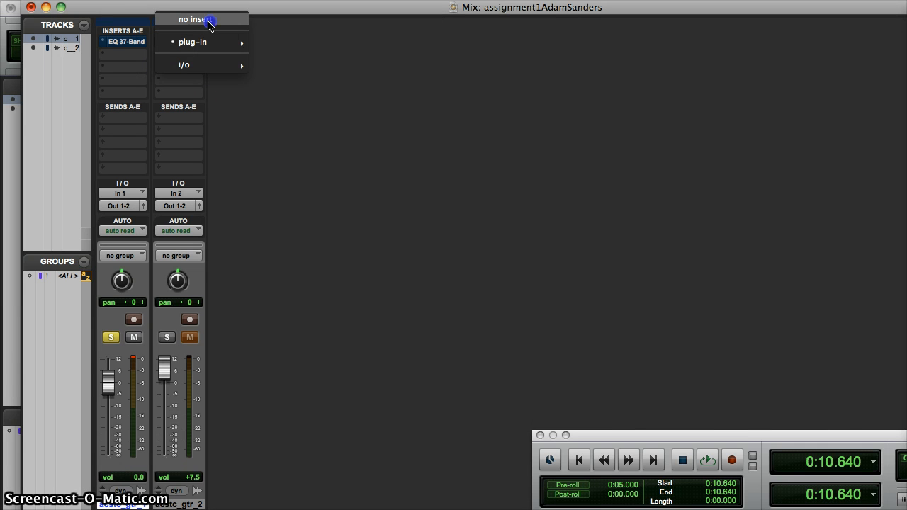
pyautogui.click(208, 24)
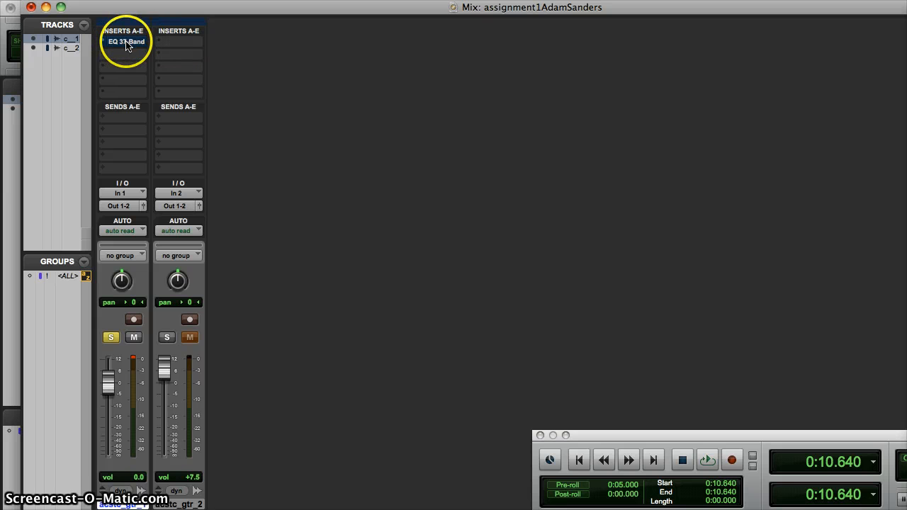
pyautogui.click(156, 42)
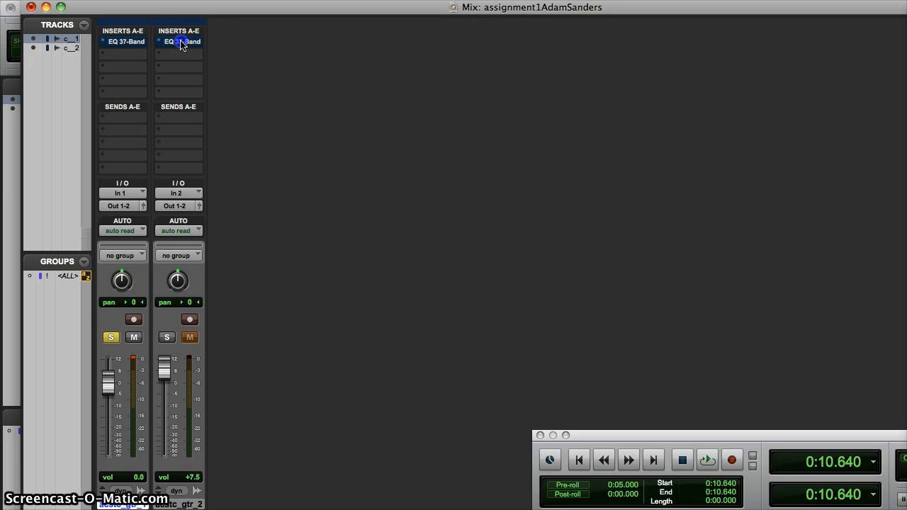
# Open acstc_gtr_2's and acstc_gtr_1's EQ windows and toggle each plug-in's bypass
pyautogui.click(180, 42)
pyautogui.click(645, 115)
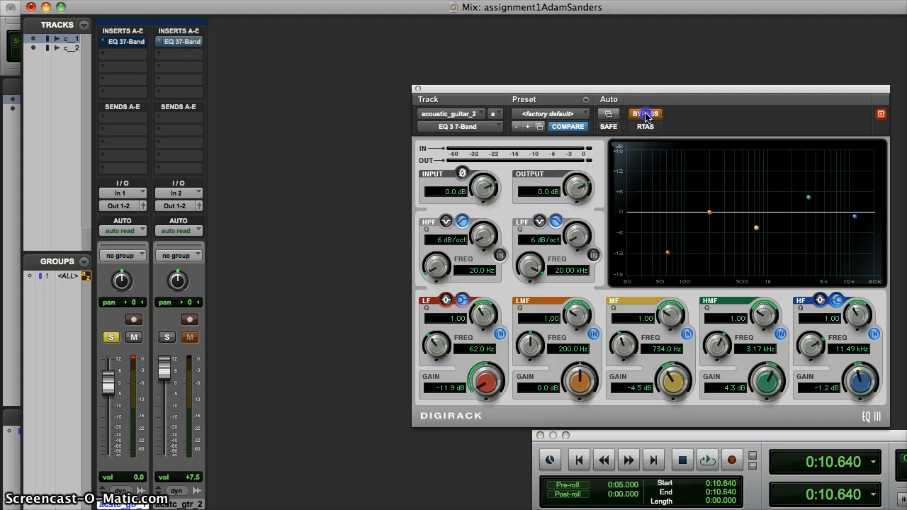
pyautogui.click(124, 43)
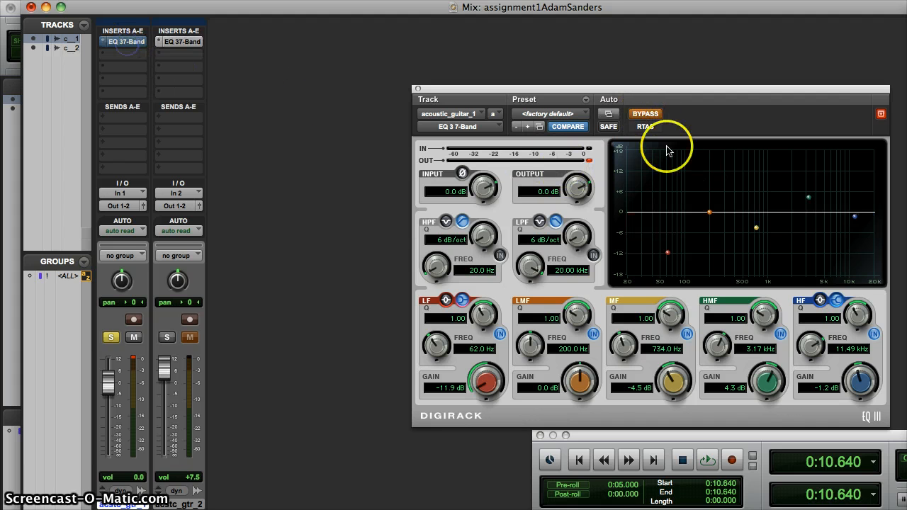
pyautogui.click(645, 115)
pyautogui.click(359, 126)
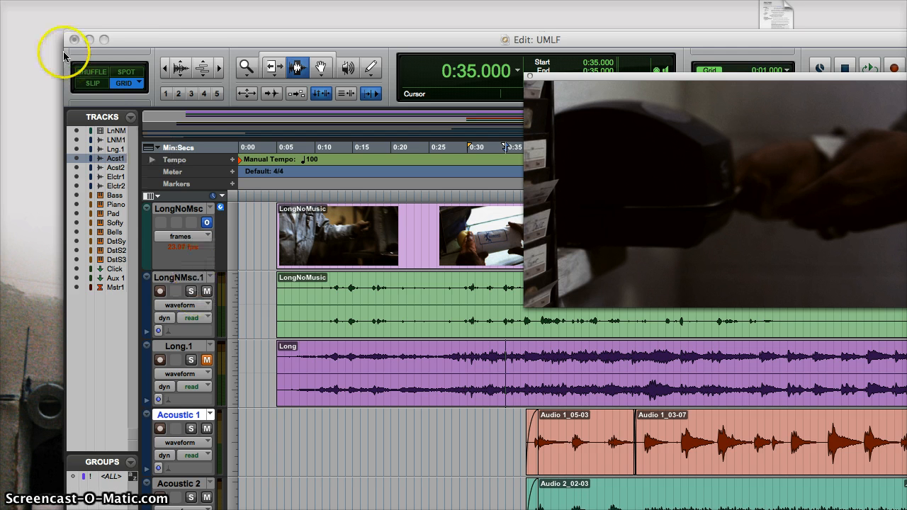
# Examine the Acoustic 1 and Acoustic 2 tracks of the UMLF session in the Edit and Mix windows
pyautogui.moveTo(186, 44); pyautogui.dragTo(87, 0)
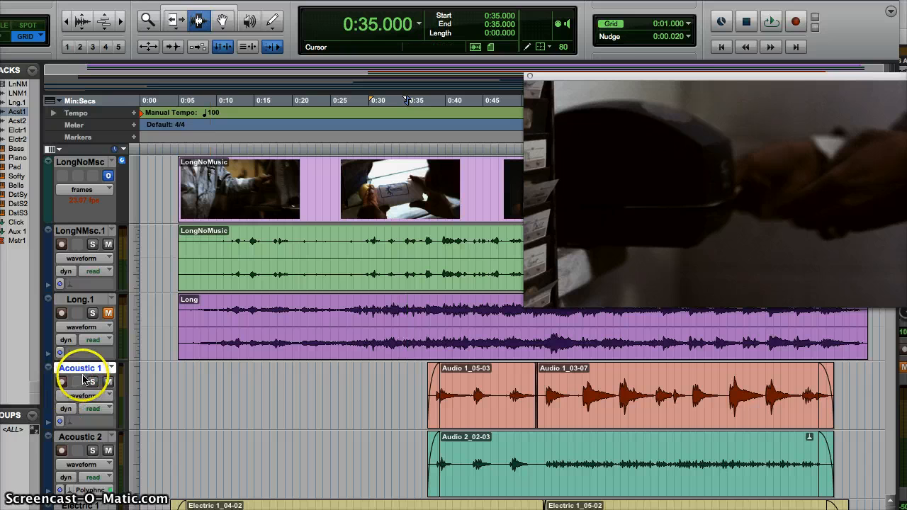
pyautogui.click(91, 439)
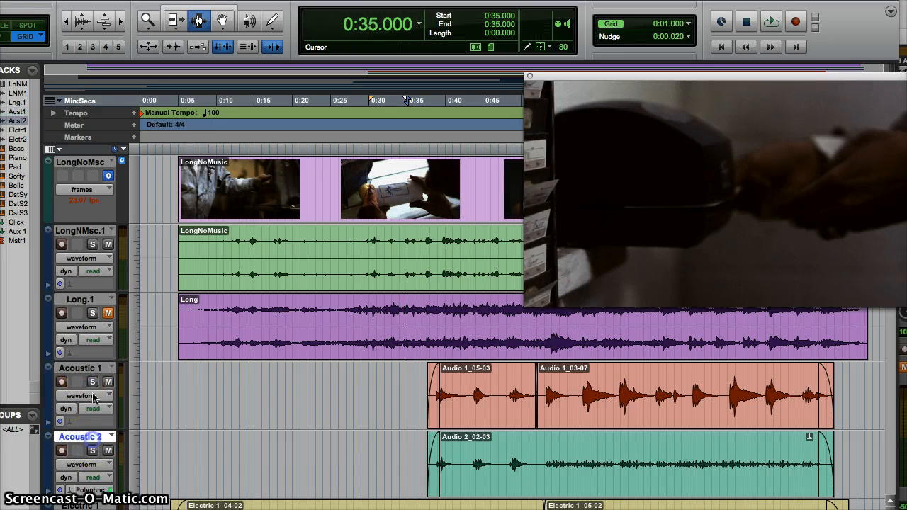
pyautogui.click(83, 368)
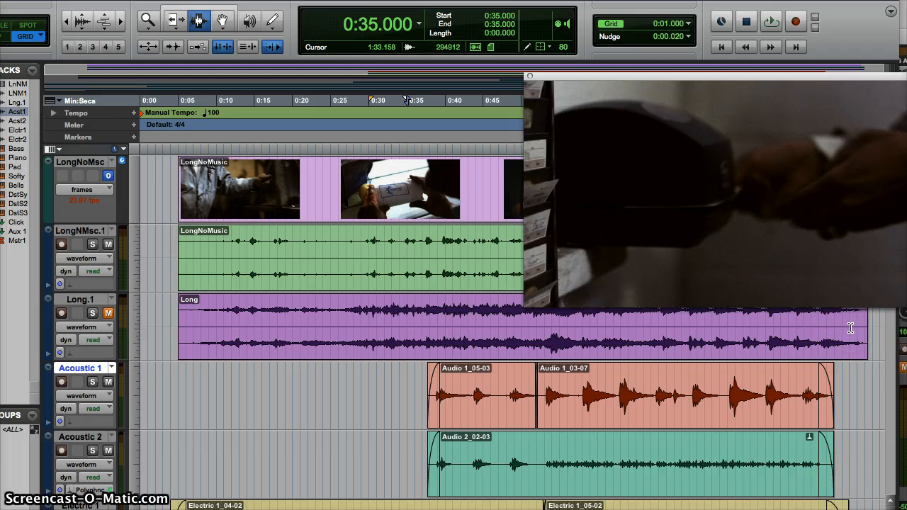
pyautogui.press('super+equal')
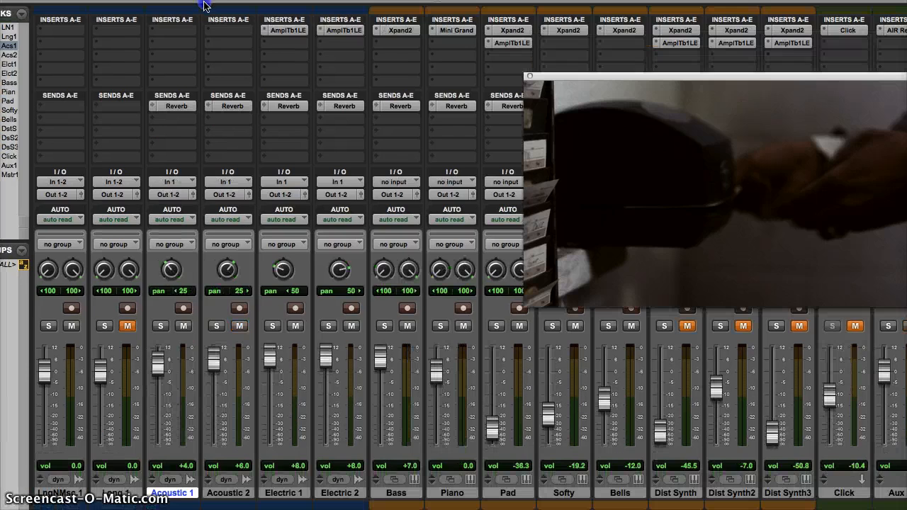
pyautogui.press('super+equal')
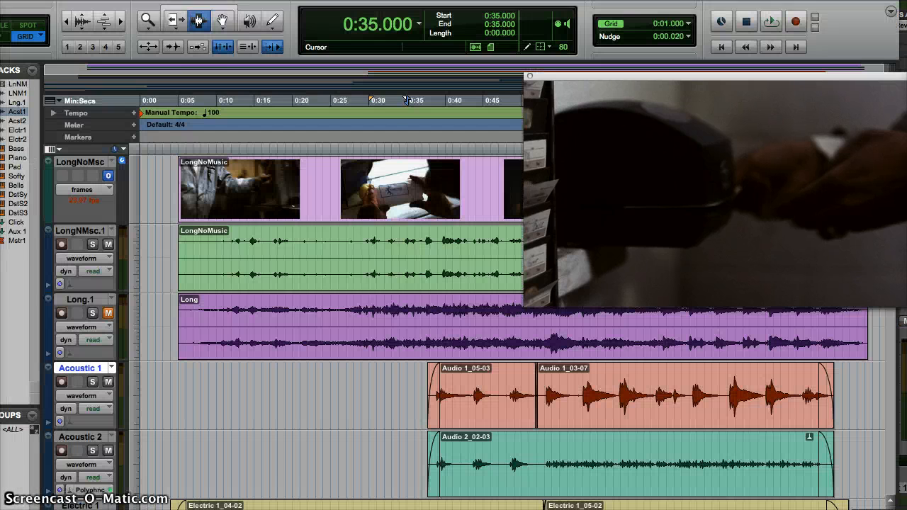
pyautogui.click(390, 374)
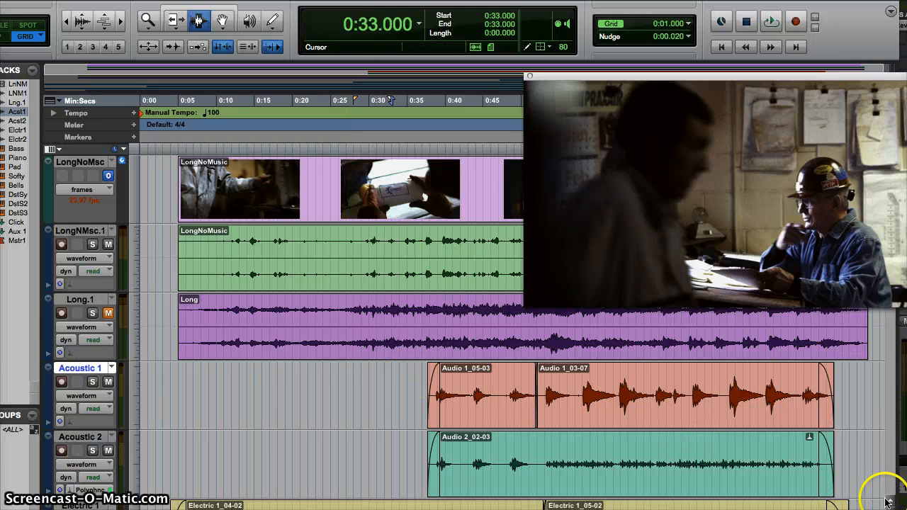
# Browse through the session's lower tracks, return to the top, and move the video window aside
pyautogui.scroll(-10, 390, 374)
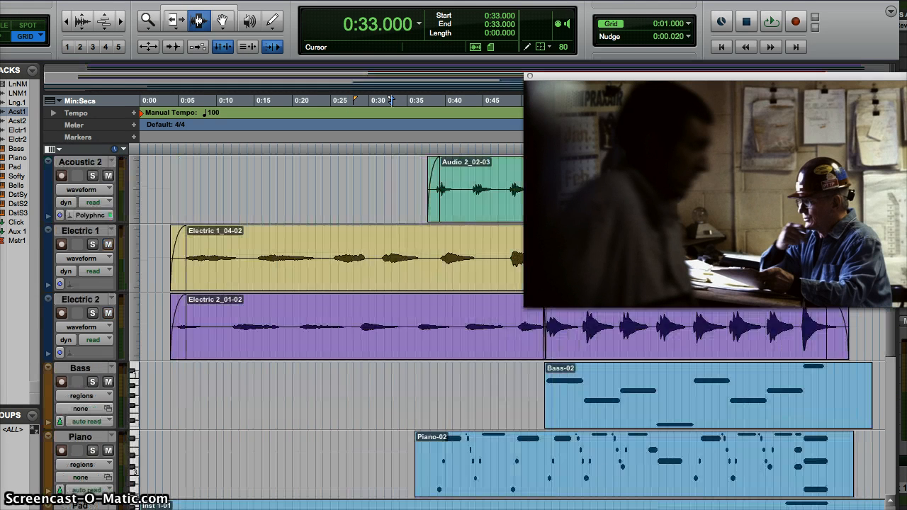
pyautogui.click(891, 508)
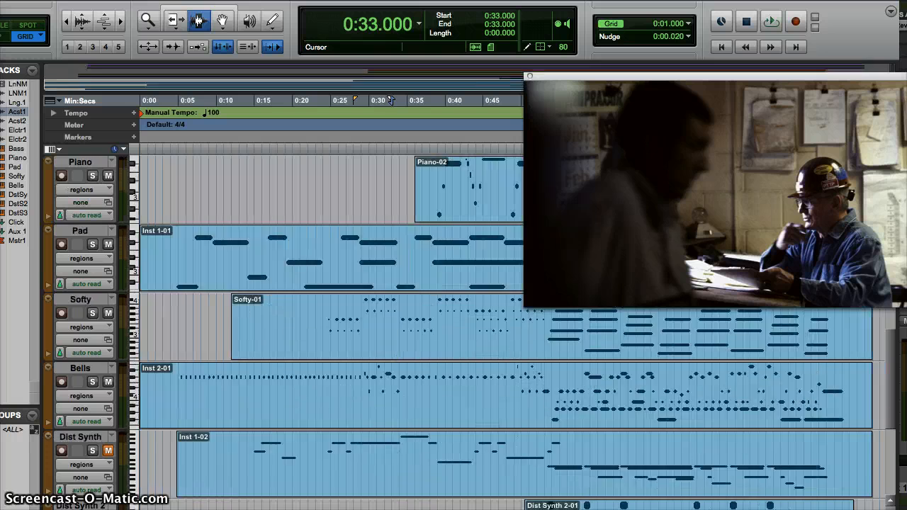
pyautogui.click(890, 501)
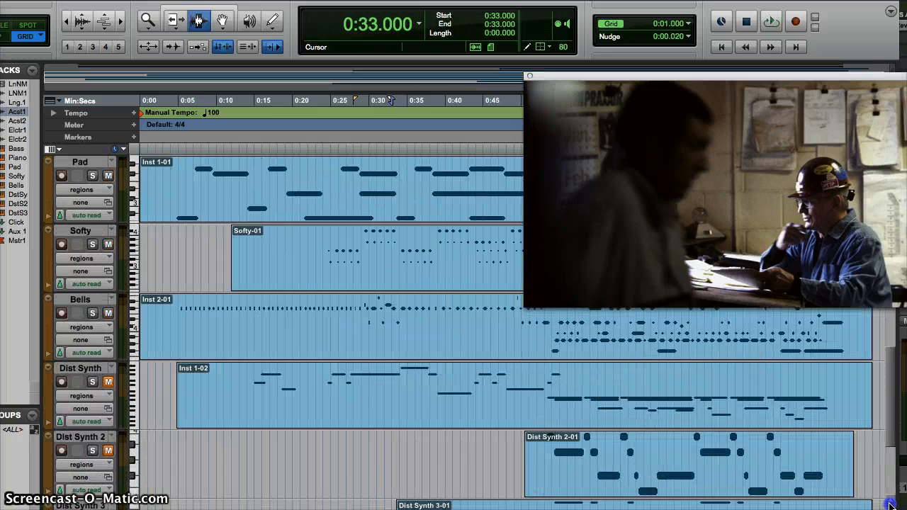
pyautogui.click(890, 501)
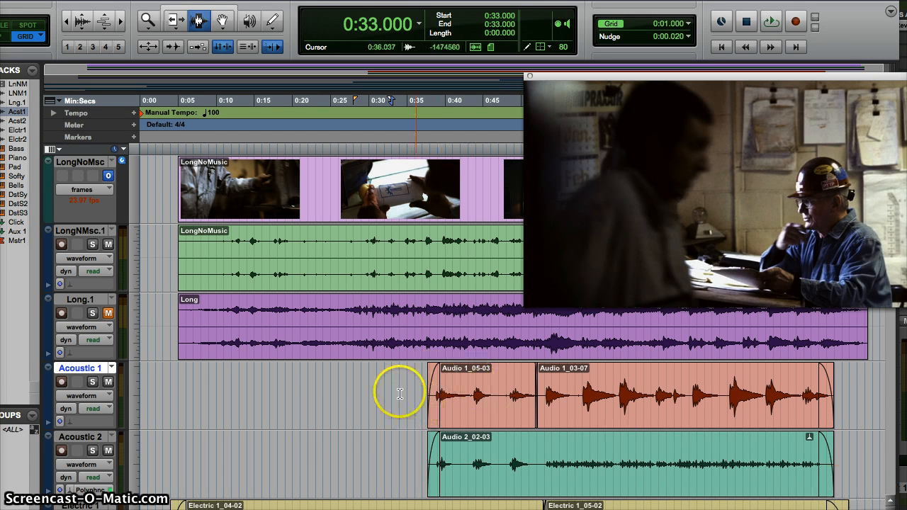
pyautogui.moveTo(563, 74); pyautogui.dragTo(513, 54)
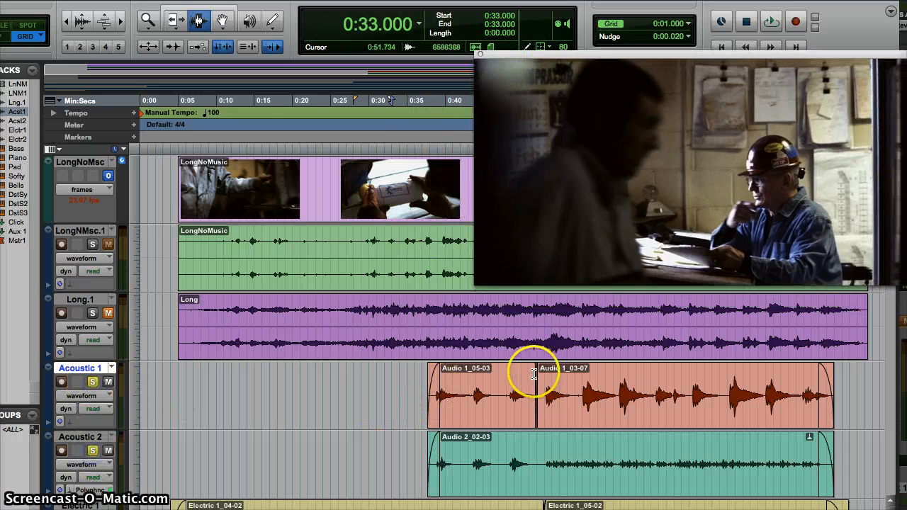
# Play back the Acoustic 1 and Acoustic 2 guitar parts from several cursor positions around 0:33 to compare them
pyautogui.click(441, 386)
pyautogui.press('space')
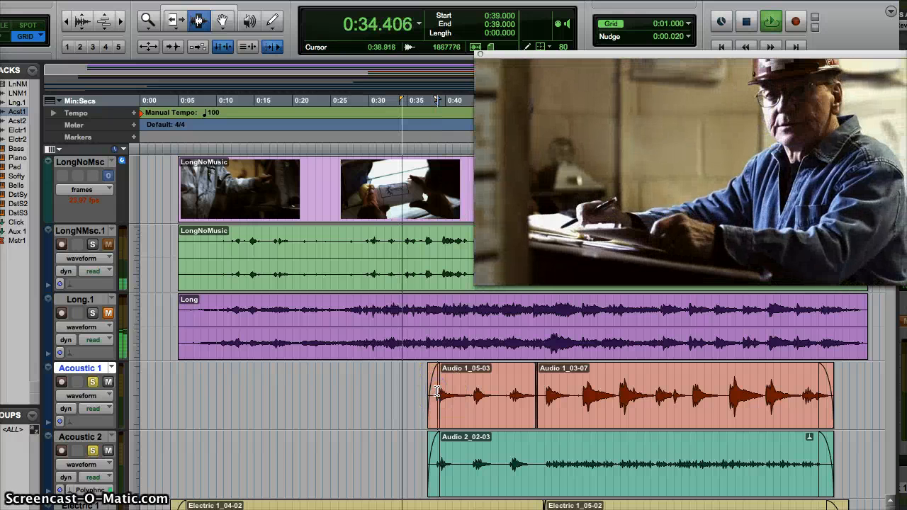
pyautogui.press('space')
pyautogui.click(477, 396)
pyautogui.press('space')
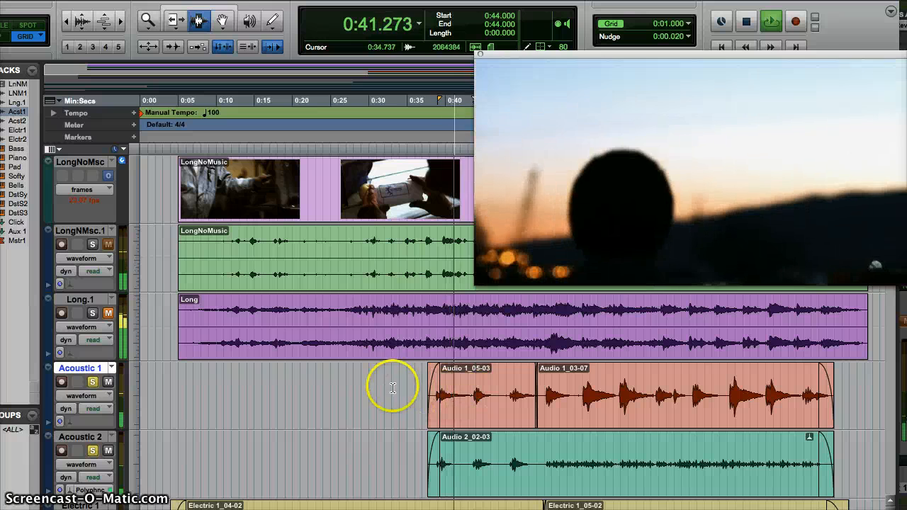
pyautogui.click(392, 388)
pyautogui.press('space')
pyautogui.click(420, 400)
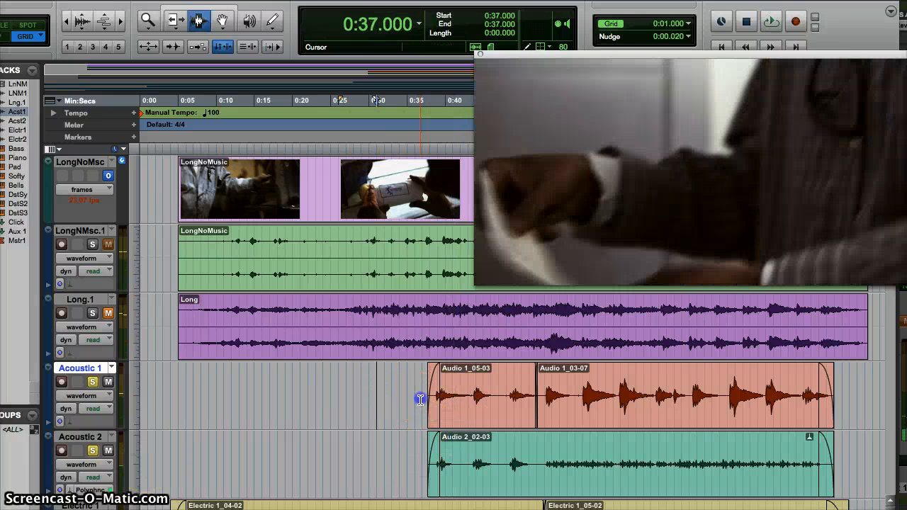
# Unsolo Acoustic 2, resume playback, and reposition the video window
pyautogui.click(92, 452)
pyautogui.press('space')
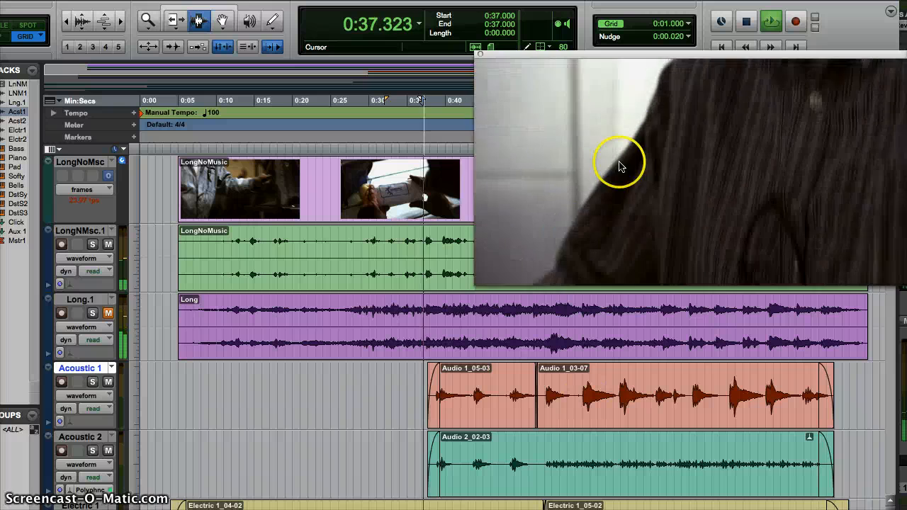
pyautogui.moveTo(565, 54); pyautogui.dragTo(482, 51)
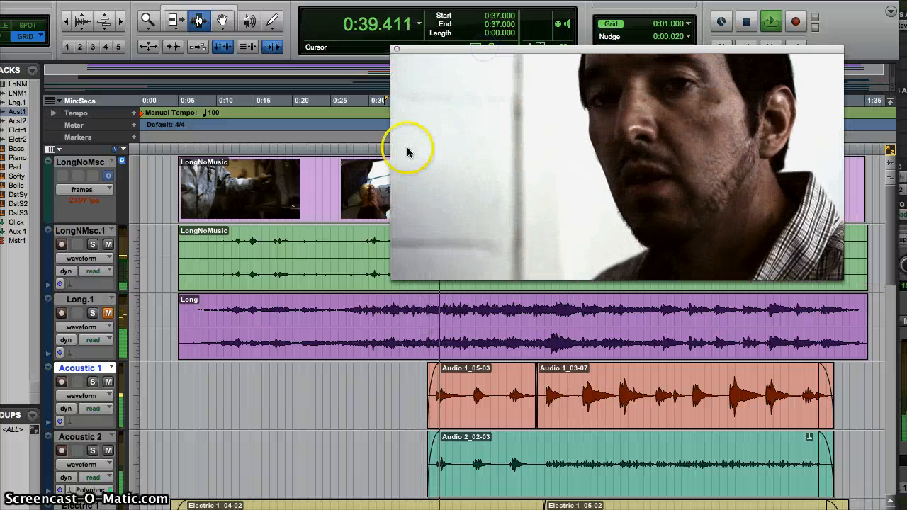